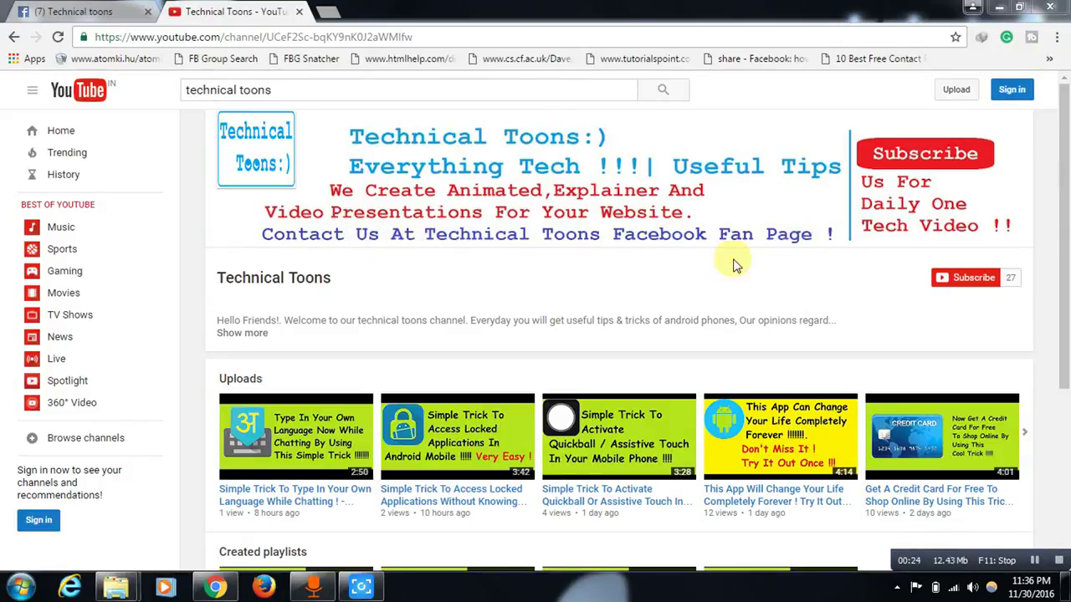
Step: Switch from the YouTube channel to the '(7) Technical toons' Facebook page tab
click(100, 11)
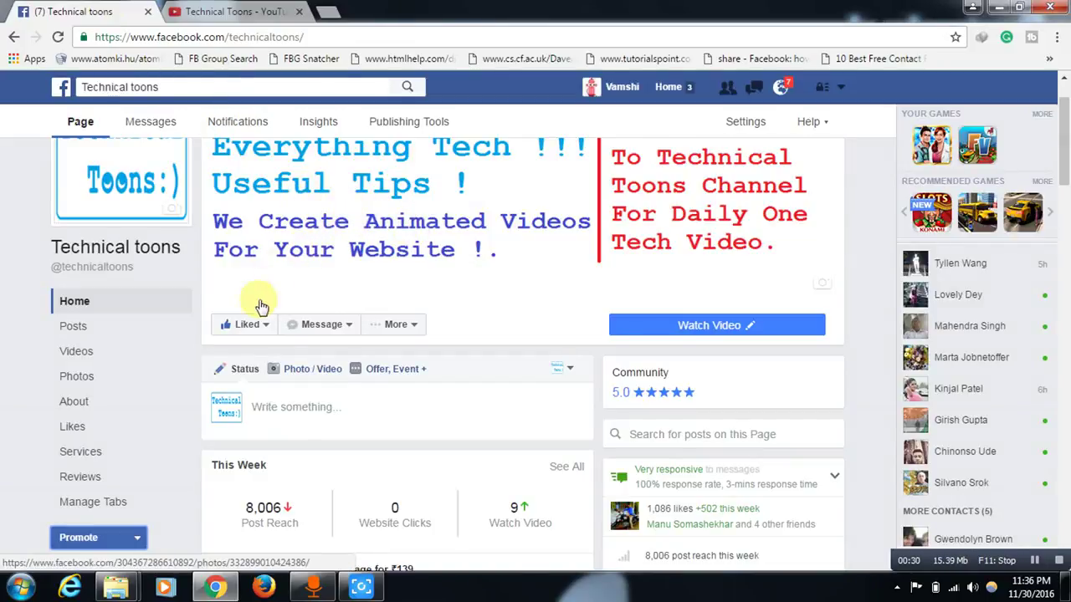
mouse_move(253, 325)
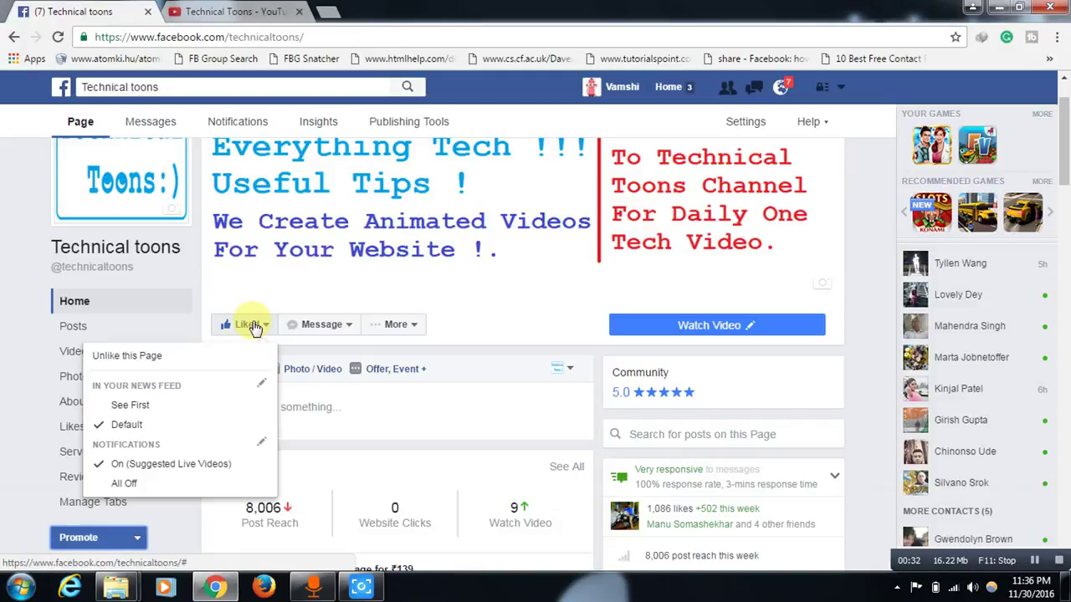
click(1041, 560)
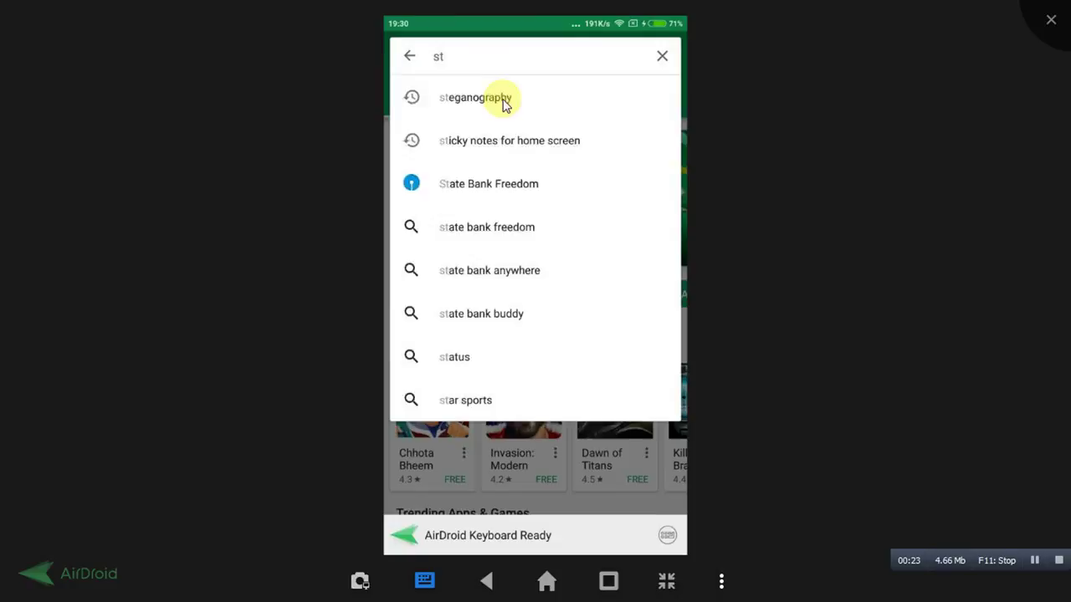
Step: Search Play Store for steganography and open the installed Steganography Master app page
click(505, 98)
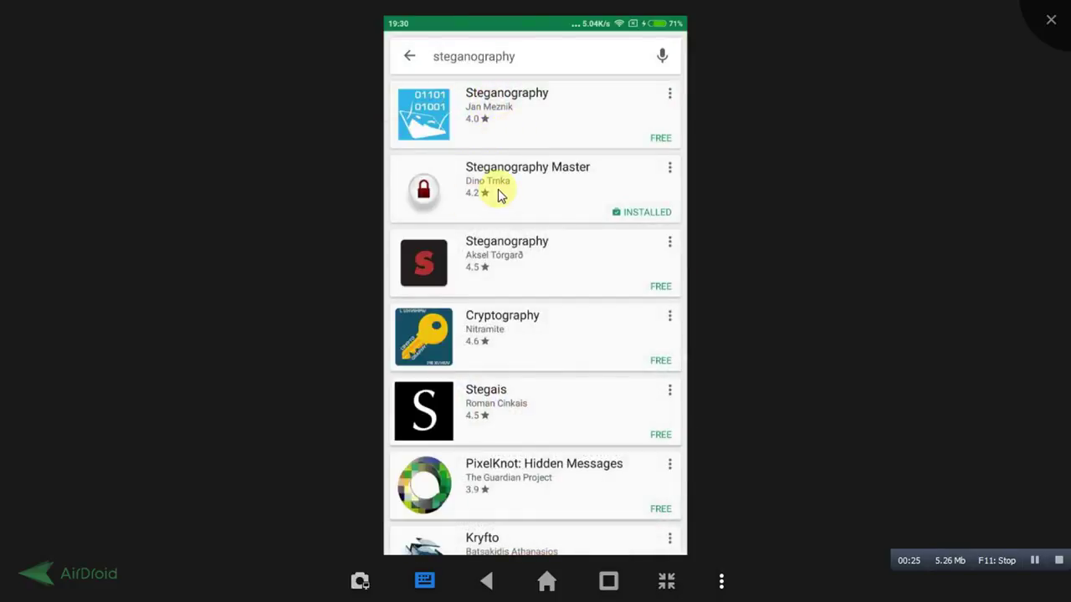
click(497, 197)
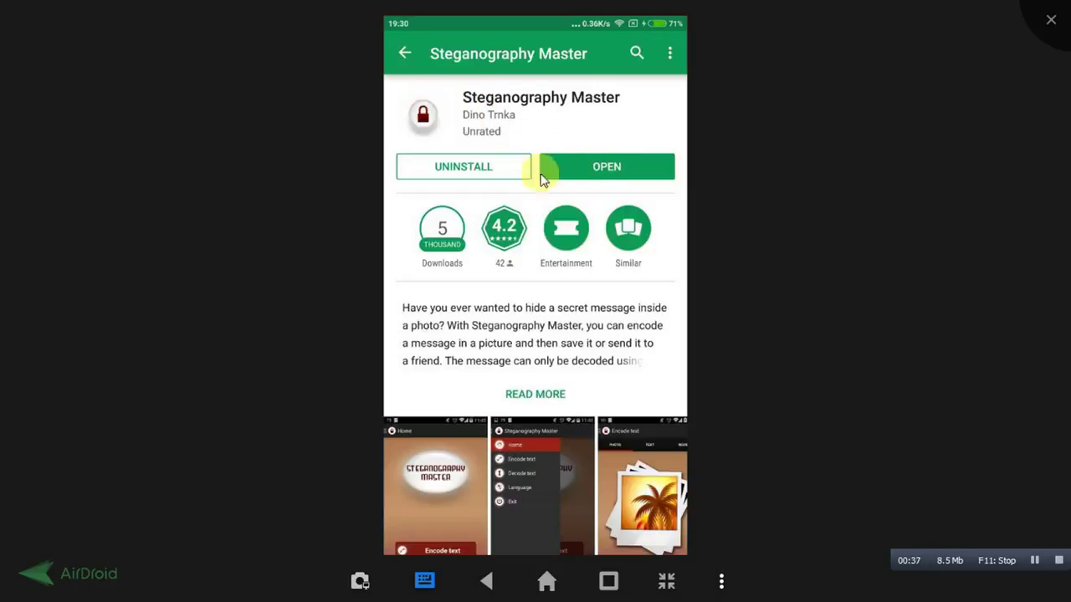
Step: Launch Steganography Master and start Encode text at the photo-selection step
click(599, 169)
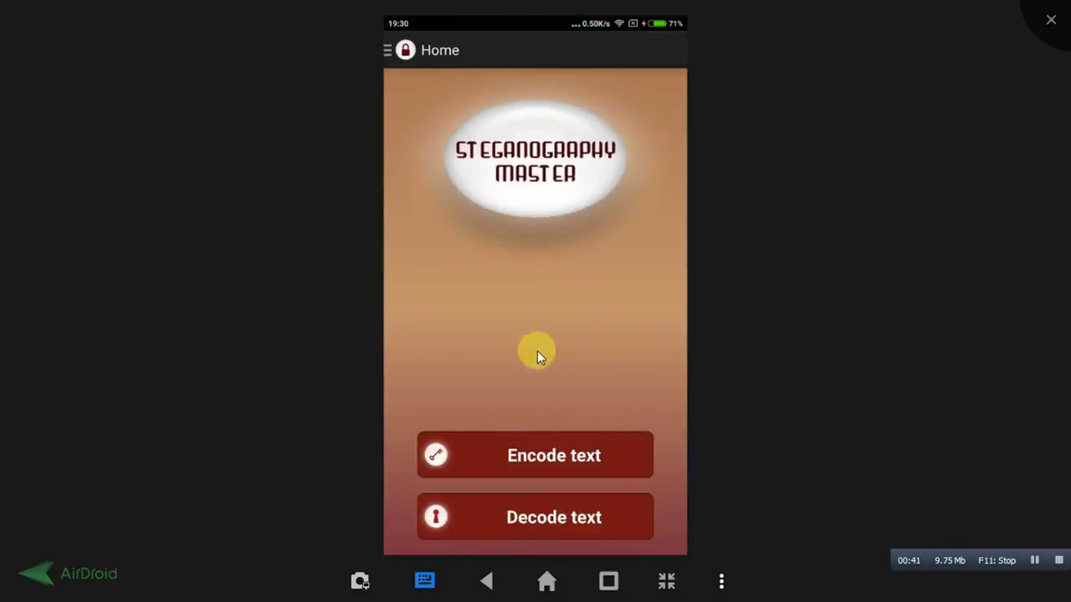
click(532, 463)
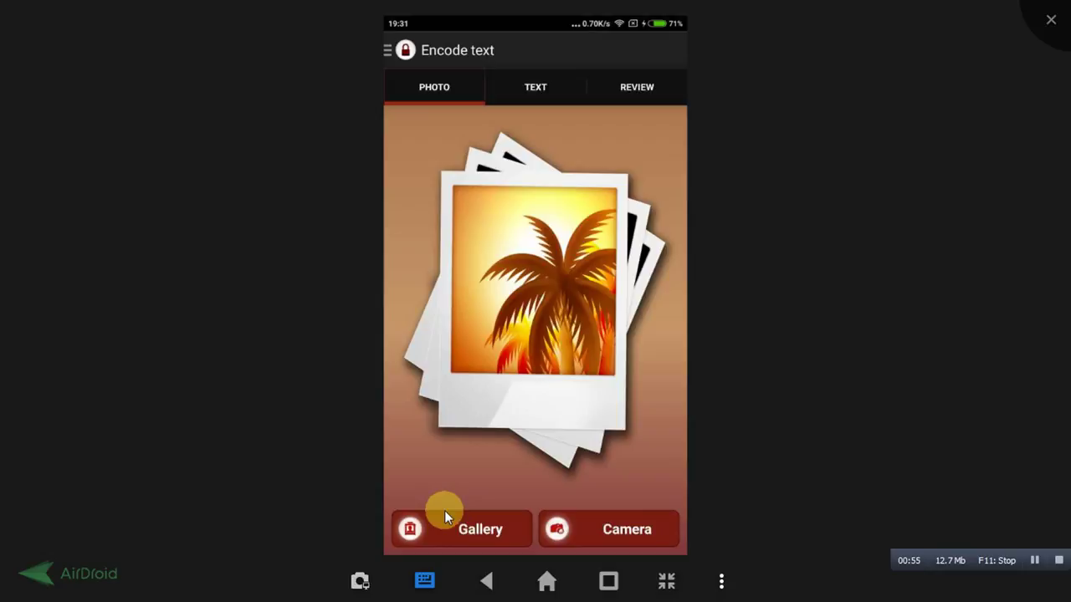
Step: Browse the Gallery file list to the bottom and pick temp.jpg, the woodpecker cartoon
click(482, 532)
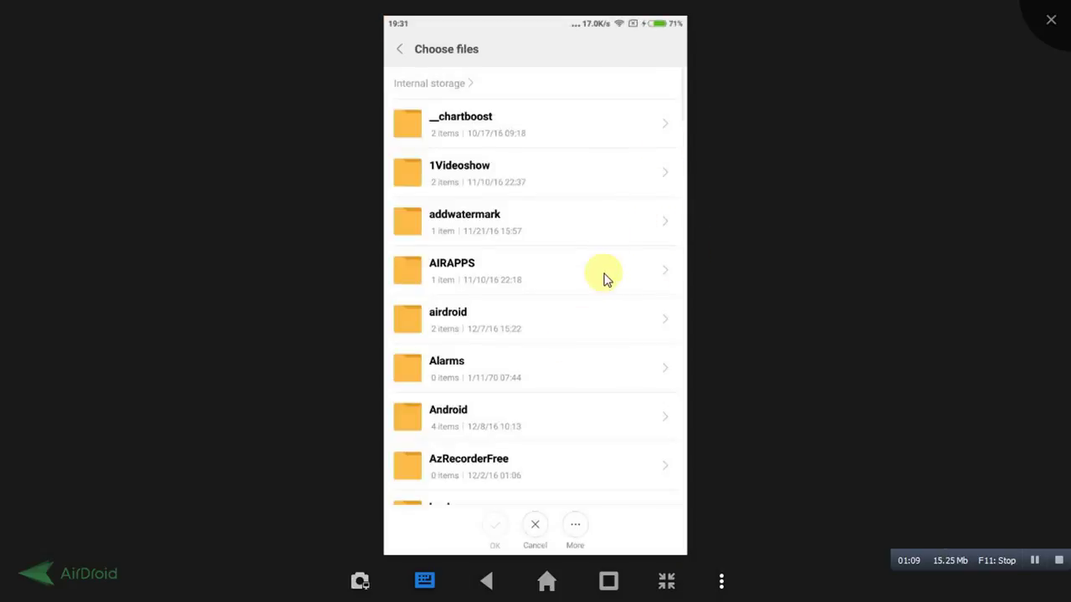
scroll(603, 289, down, 3)
scroll(604, 299, down, 5)
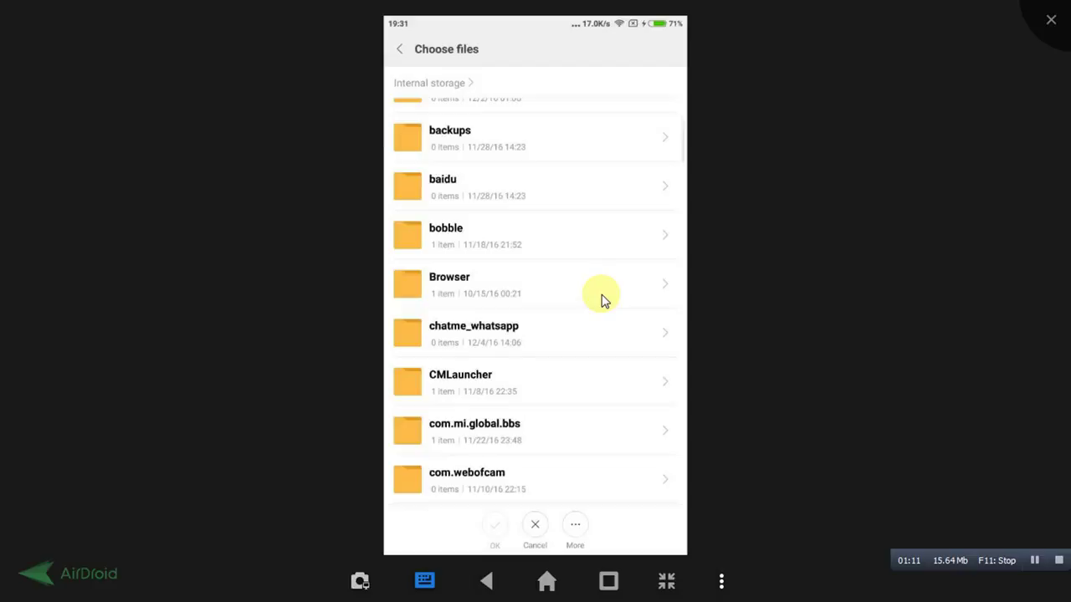
scroll(604, 301, down, 5)
scroll(604, 301, down, 5)
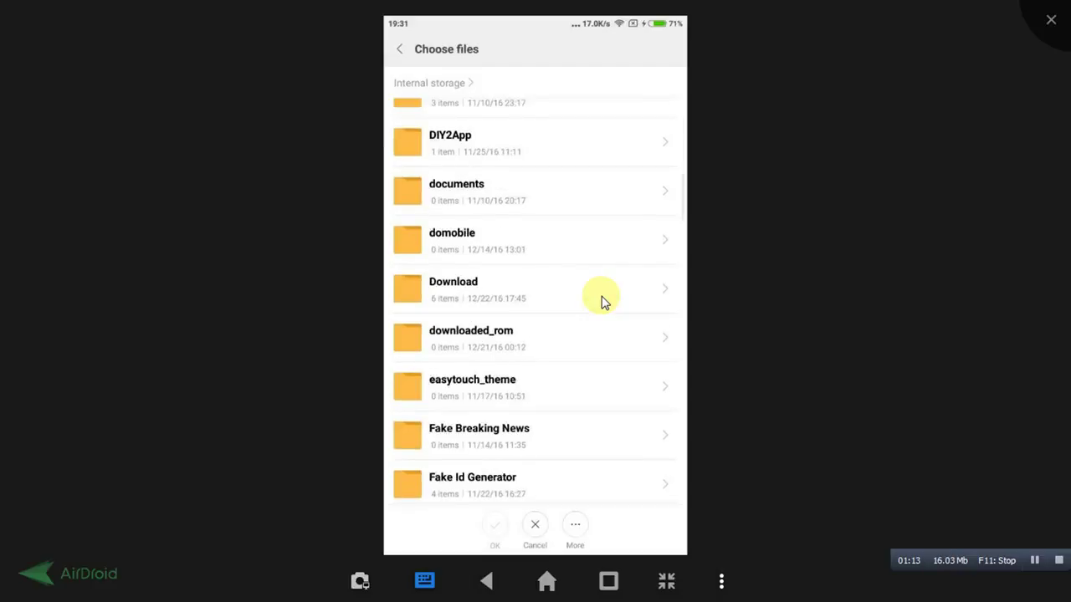
scroll(603, 302, down, 10)
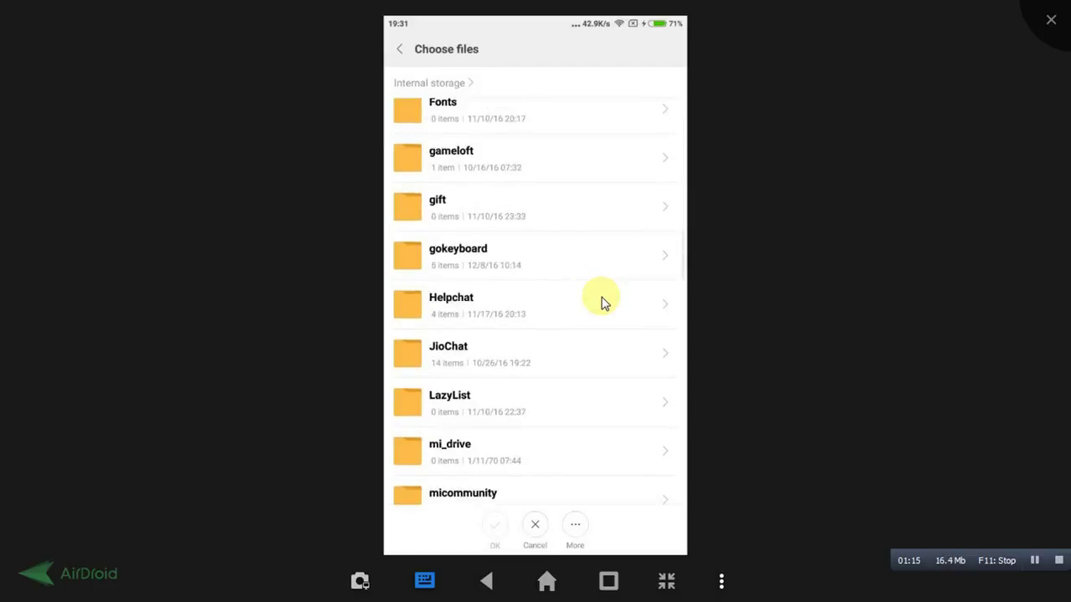
scroll(604, 303, down, 10)
scroll(604, 303, down, 4)
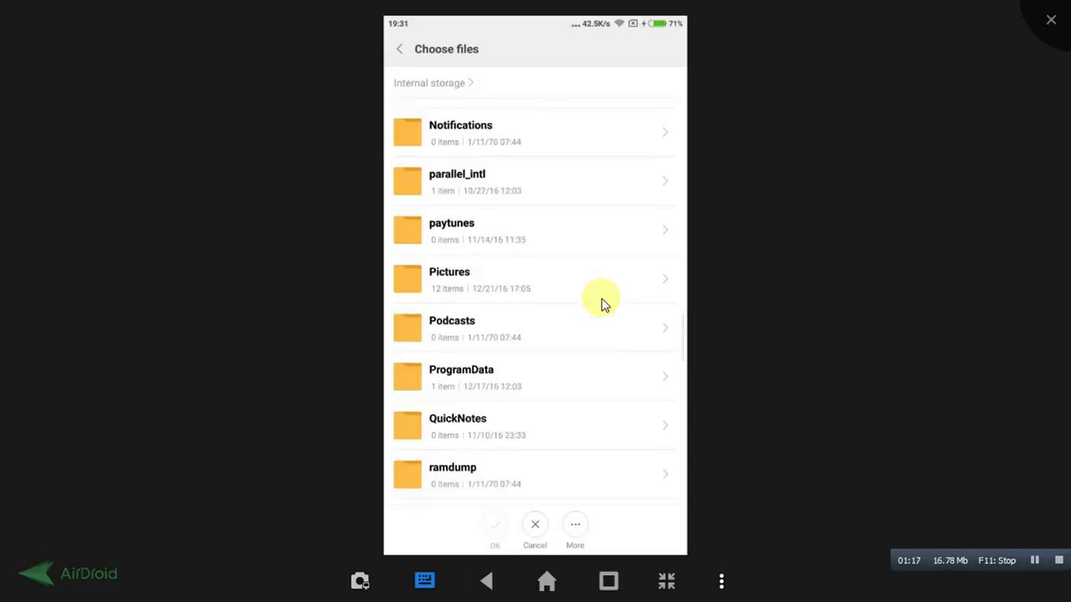
scroll(603, 304, down, 4)
scroll(604, 303, down, 4)
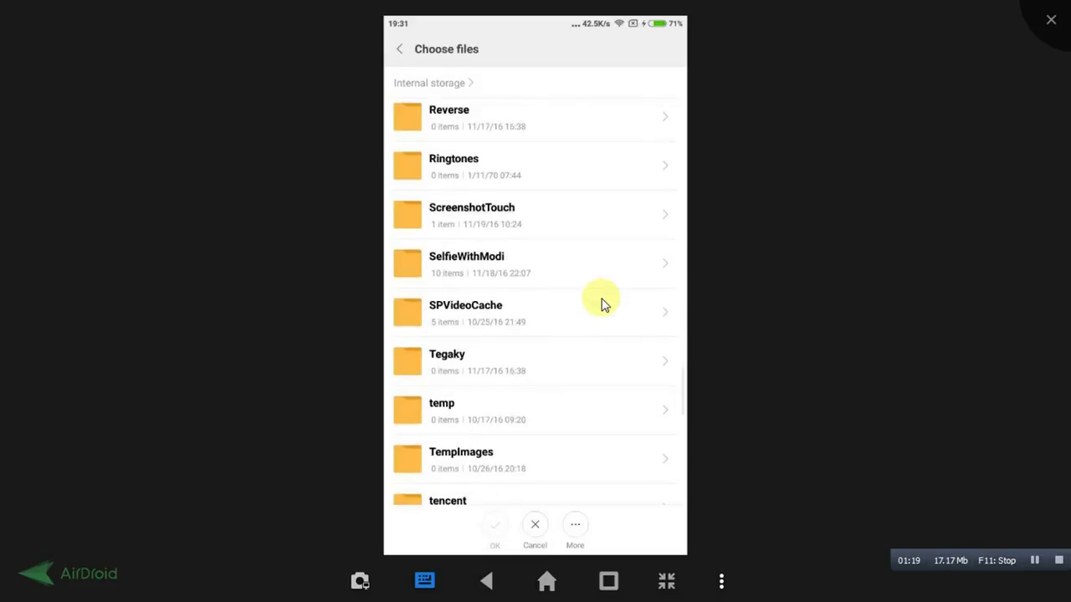
scroll(604, 303, down, 5)
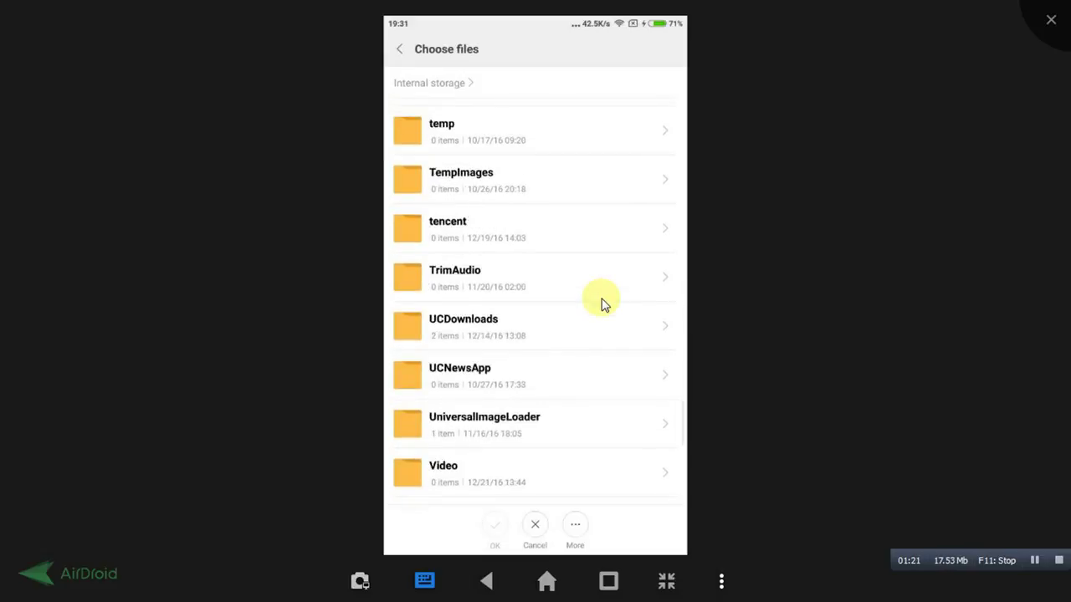
scroll(603, 304, down, 5)
scroll(598, 308, down, 4)
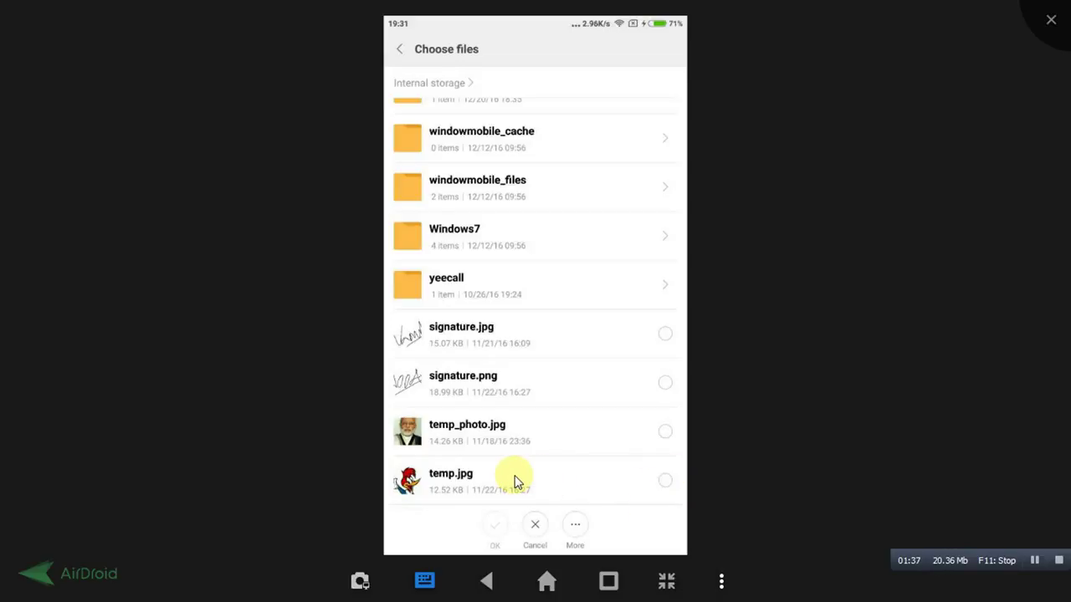
scroll(515, 482, up, 1)
scroll(515, 482, down, 1)
click(515, 482)
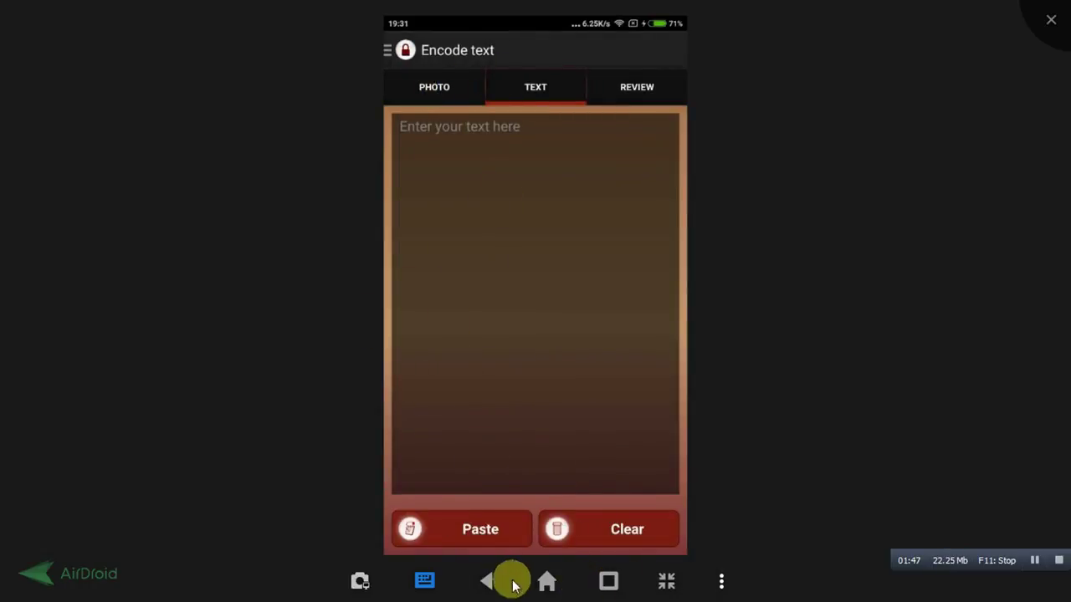
Step: Check the chosen woodpecker photo, then type a first random-letter message in the text box
right_click(561, 359)
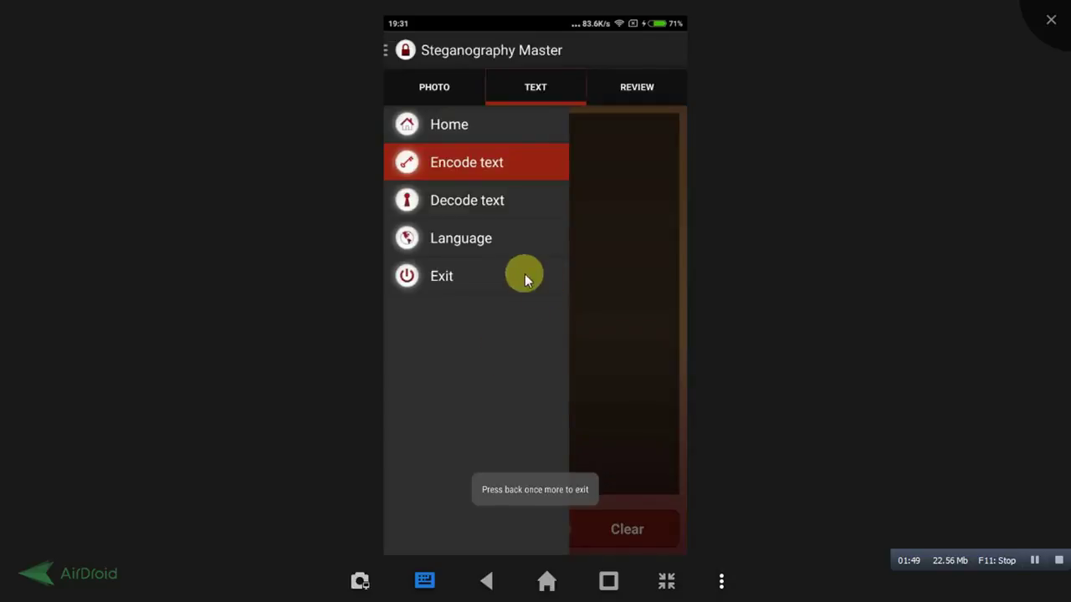
click(654, 338)
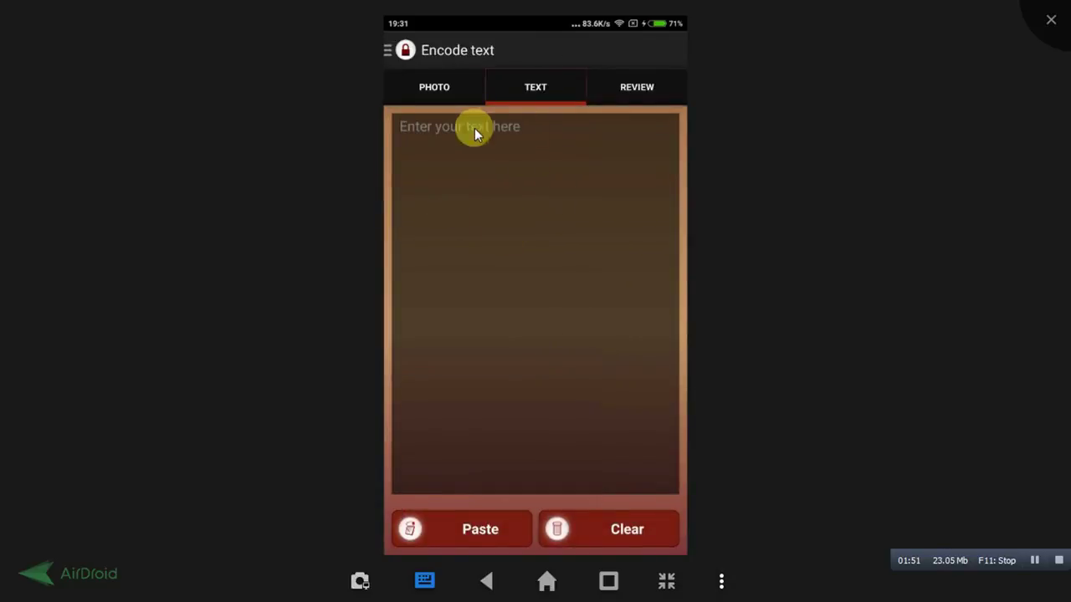
click(444, 83)
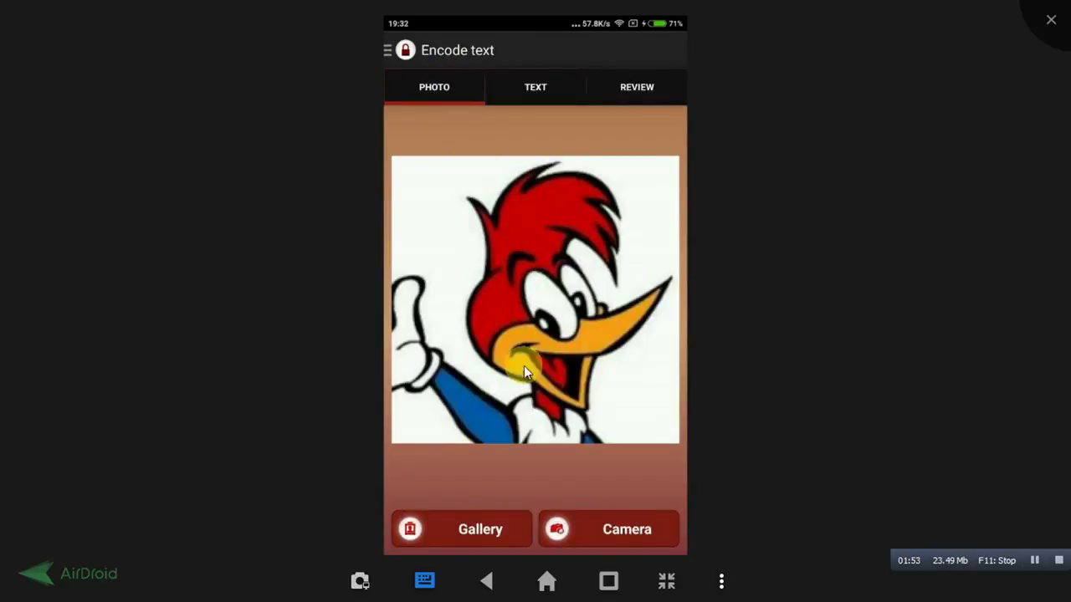
click(537, 90)
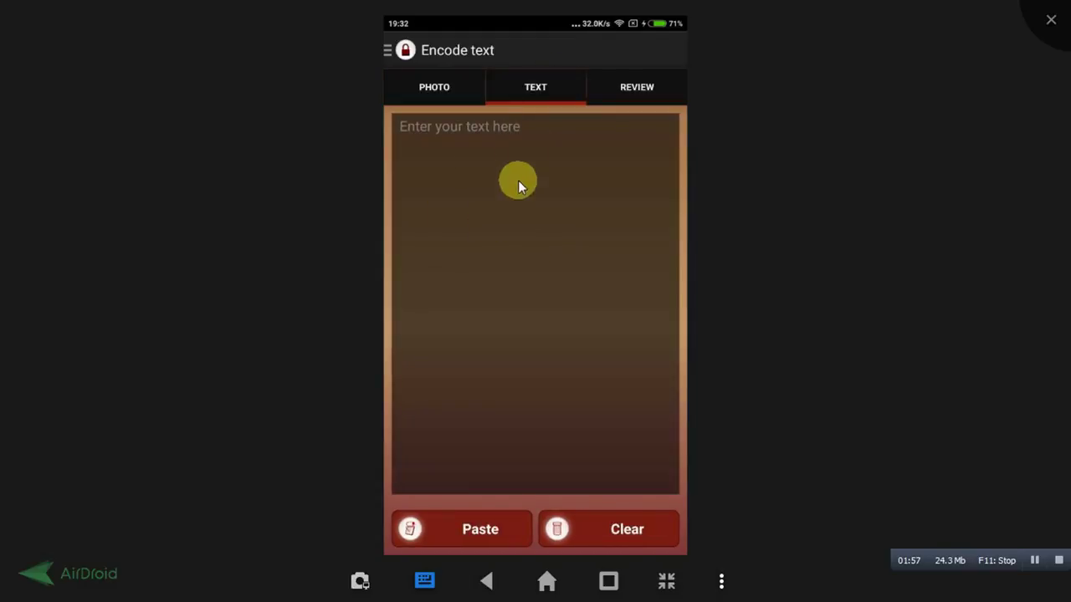
click(549, 196)
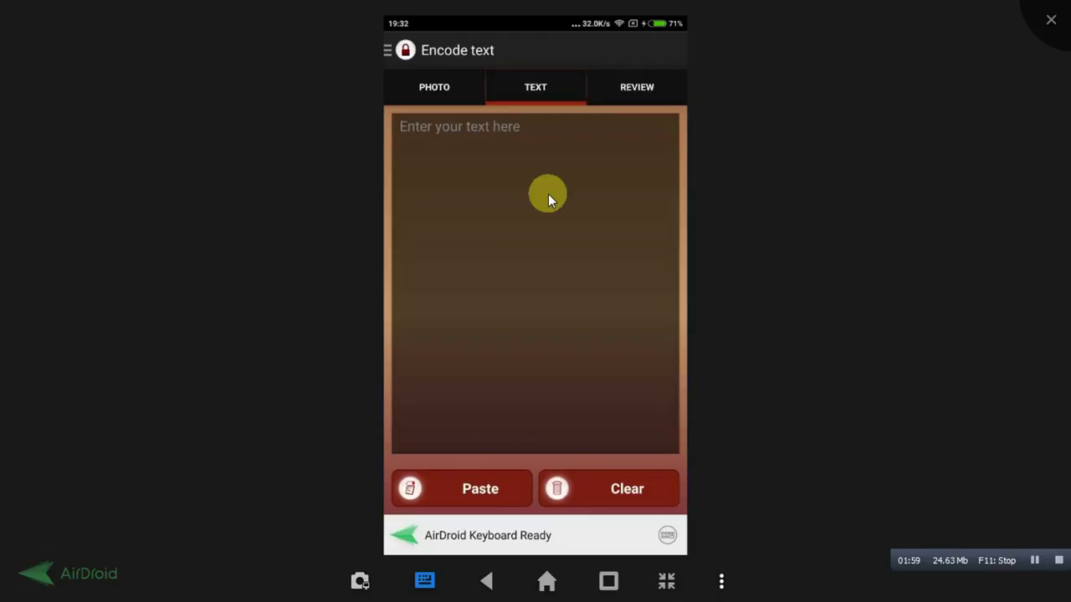
text(skjdghgkjdhkgfd)
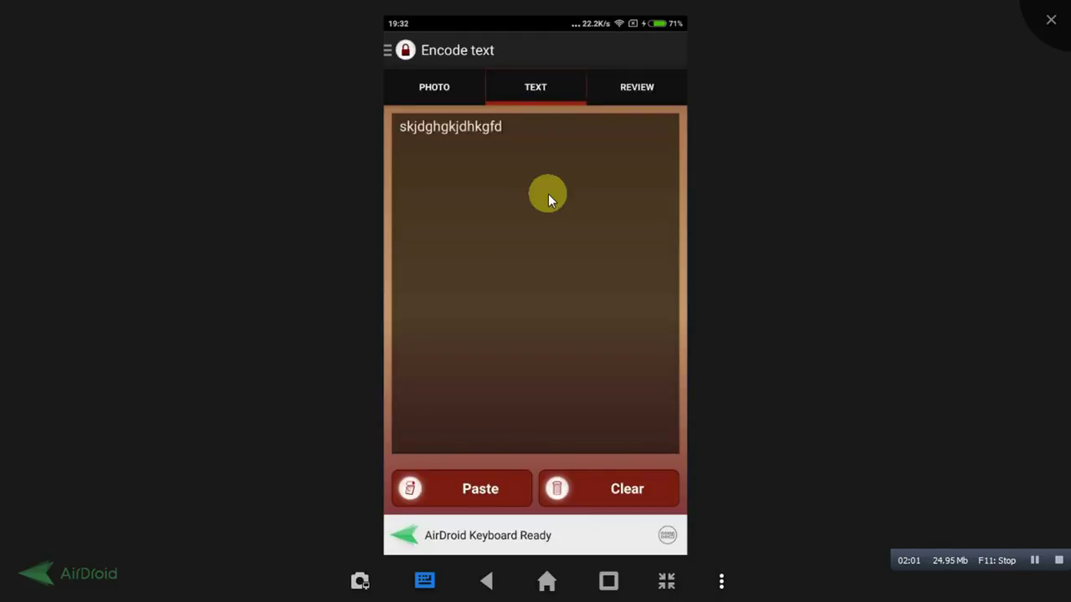
text(khgkjhgfkjhkf)
Step: Replace that message with a new random-letter string ending in 'technical toons'
key(ctrl+a)
key(BackSpace)
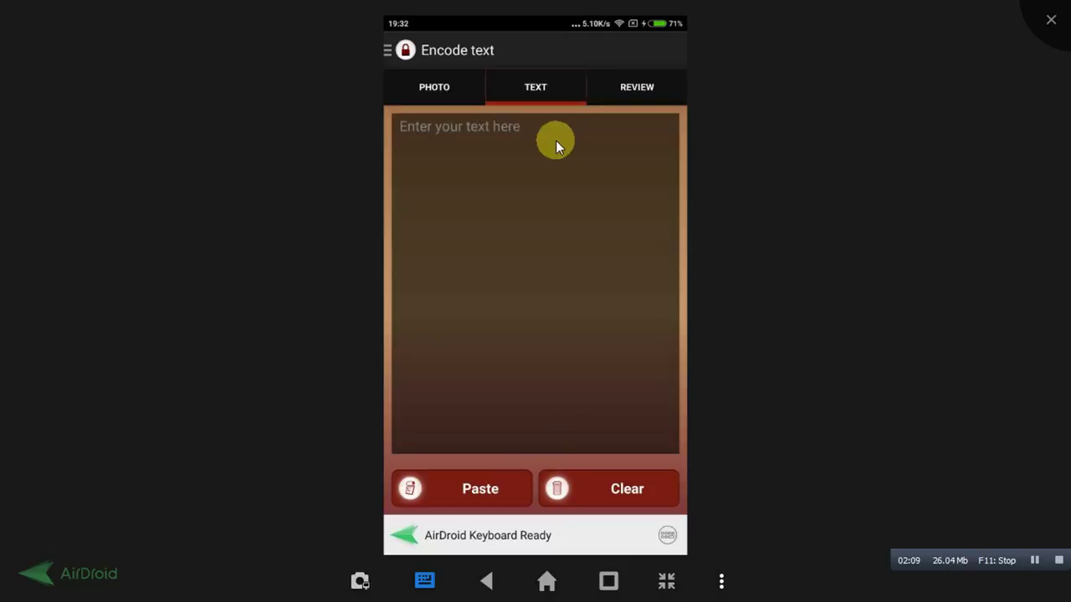
text(sklgkjdhgkjdhgkjdhgkjdhf)
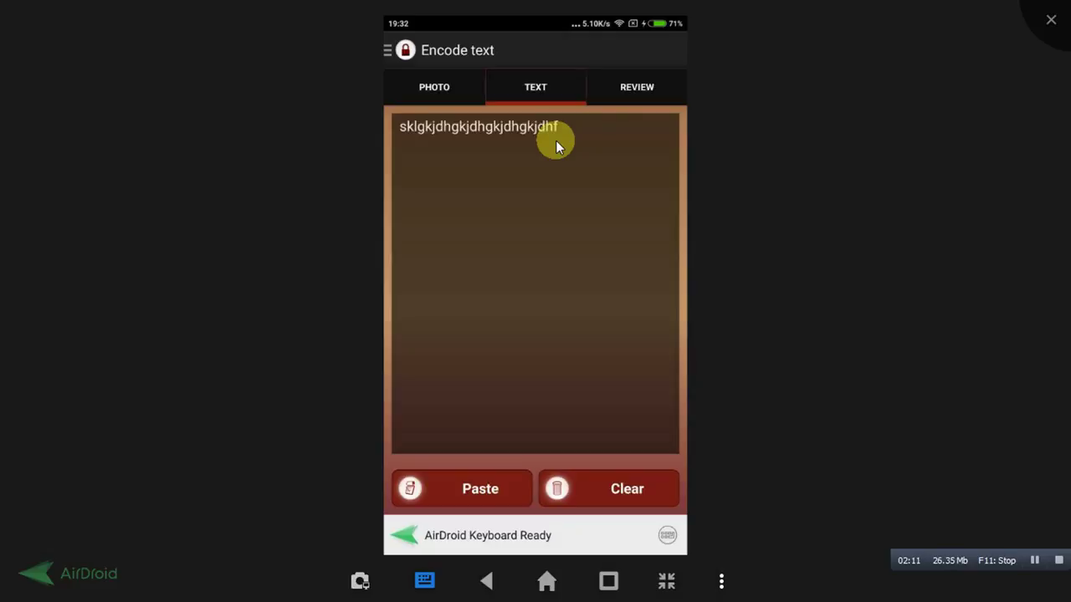
text(gkjhdgkjsnm,nkjahd)
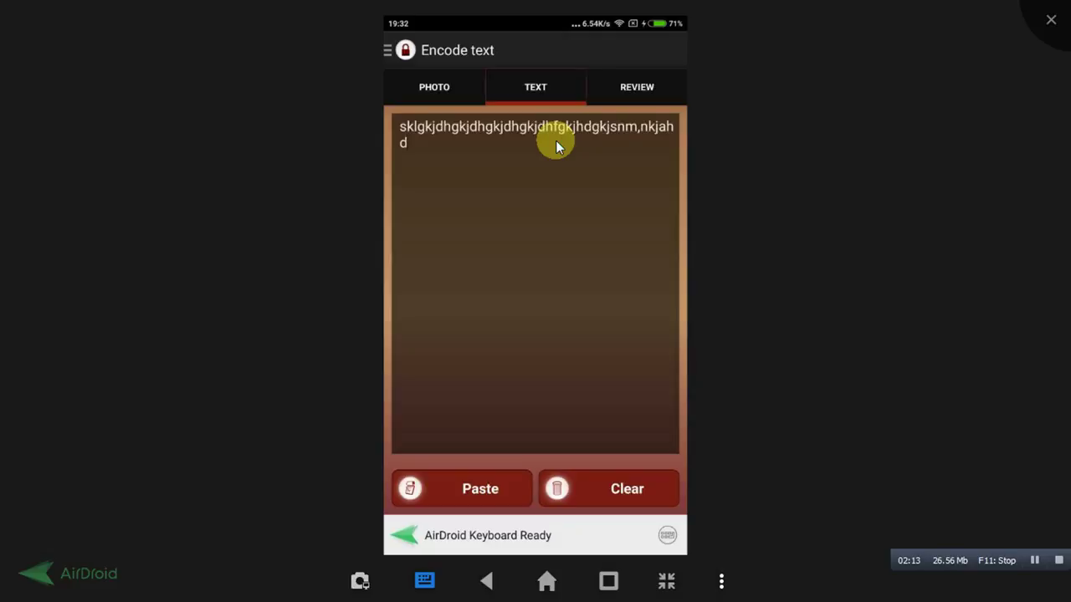
text(  technical toons)
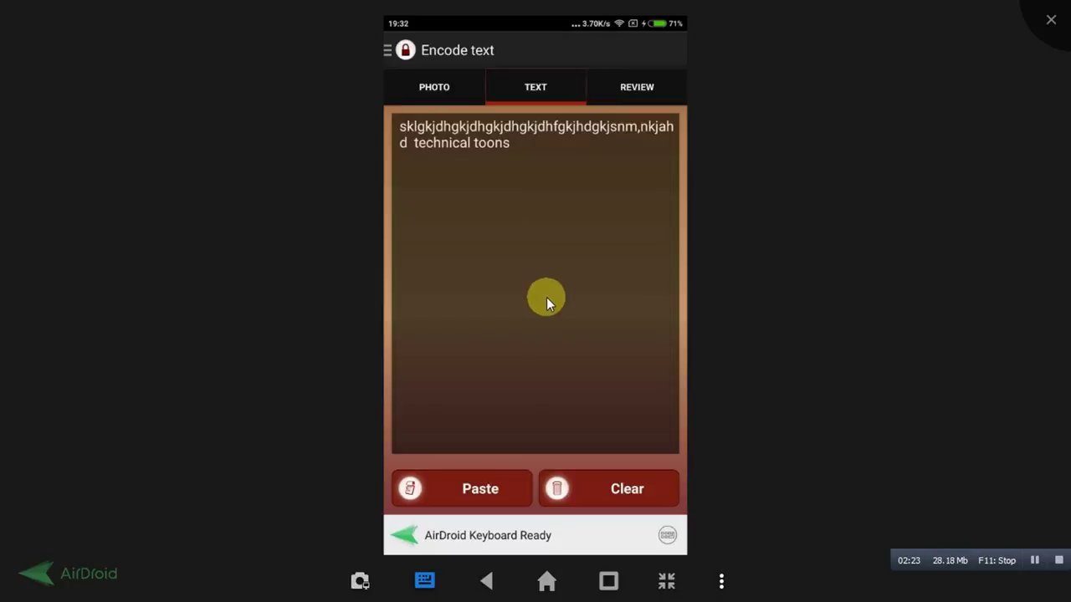
click(536, 453)
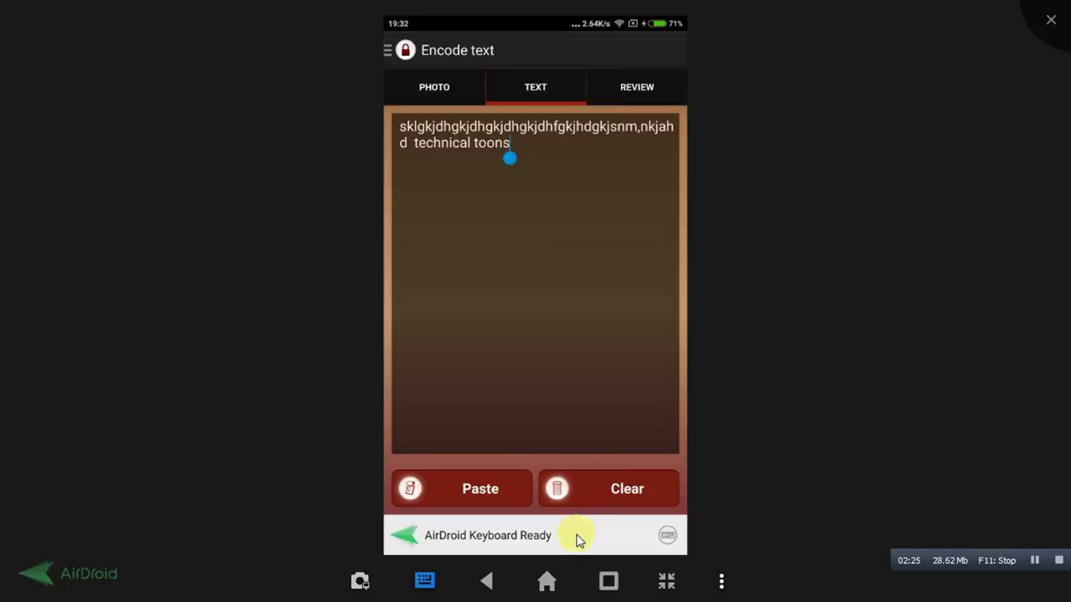
click(595, 394)
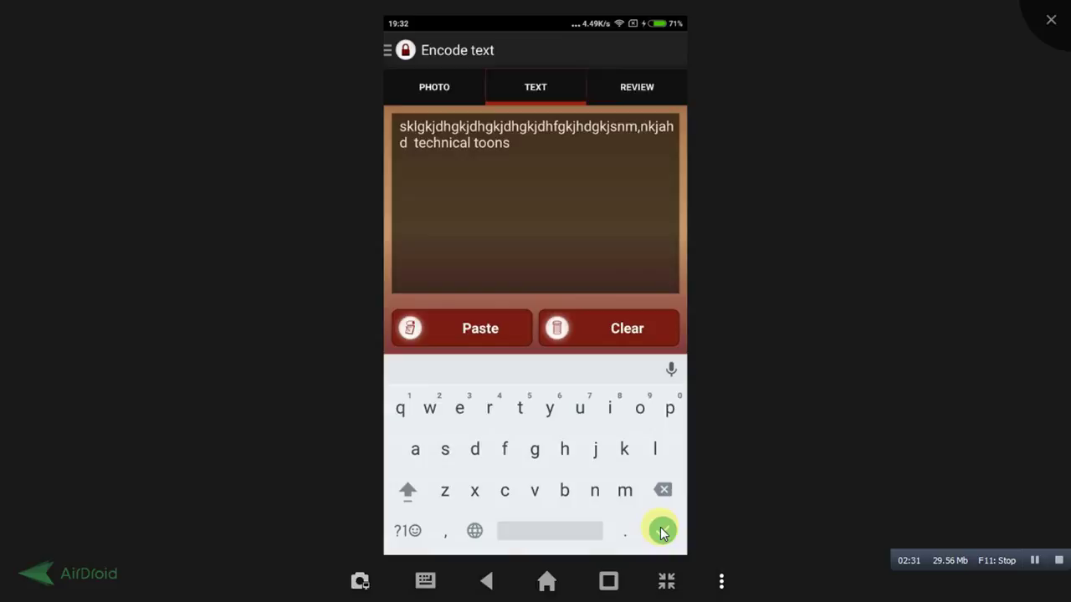
Step: Rename the output file to photo1234 in the review step and encode the message into it
click(661, 533)
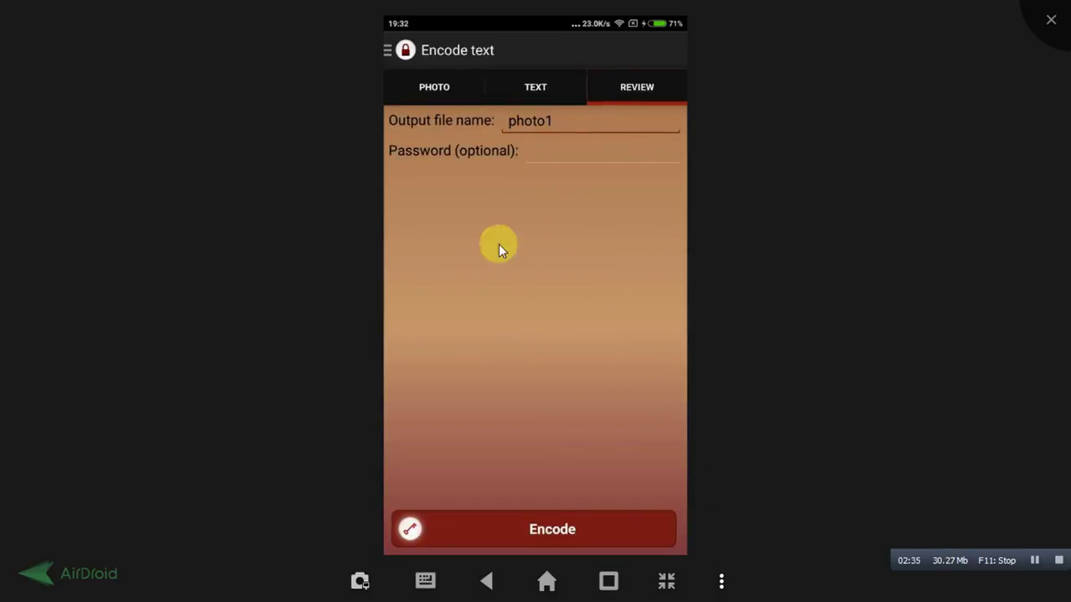
click(578, 121)
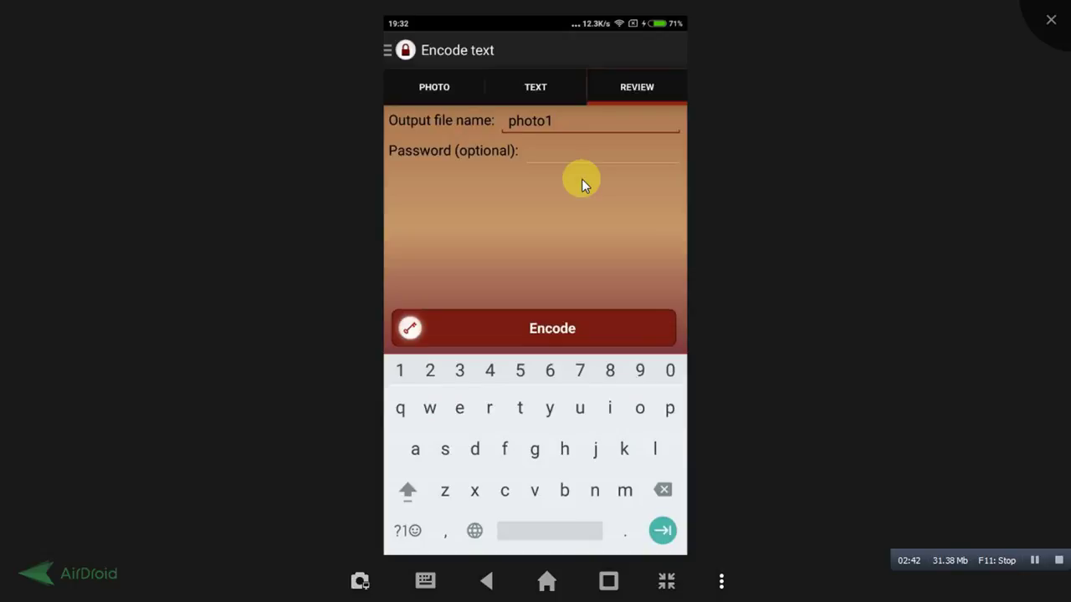
click(430, 371)
click(460, 370)
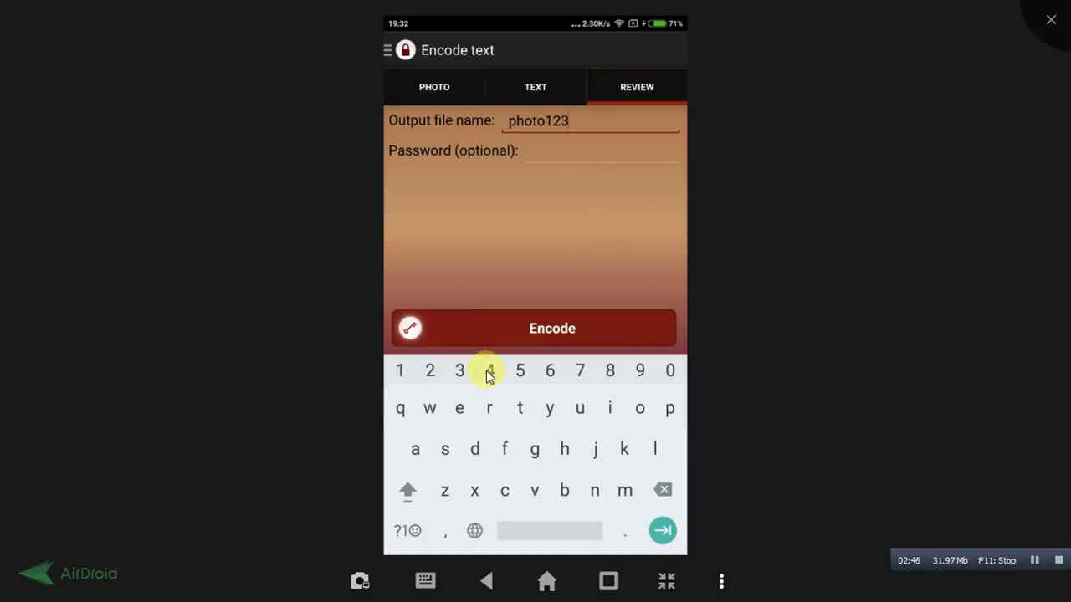
click(489, 370)
click(540, 330)
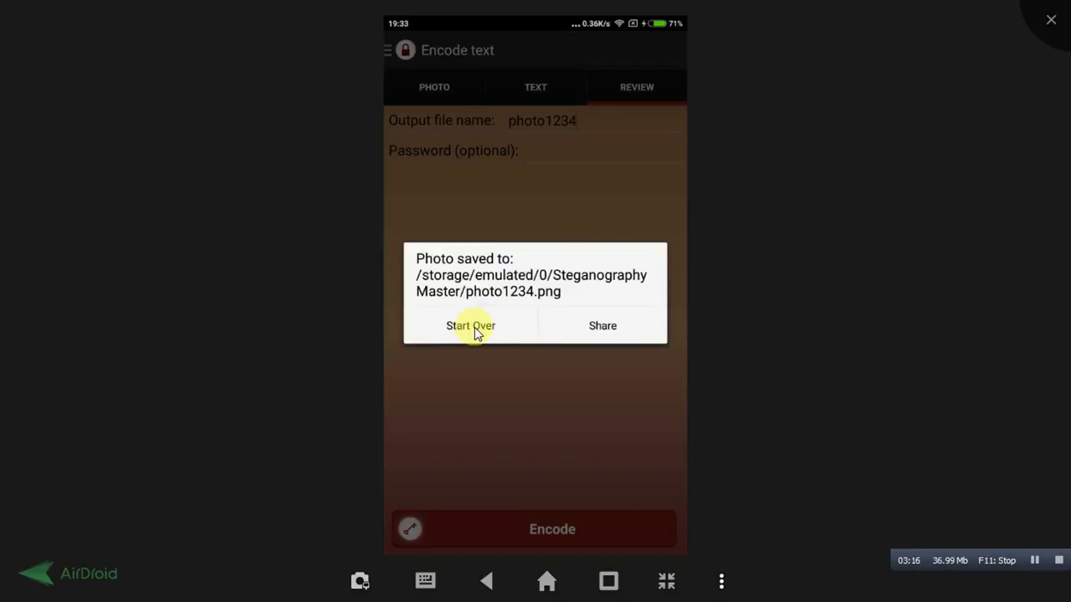
Step: Choose Start Over in the 'Photo saved to' notice to return to the Home screen
click(474, 328)
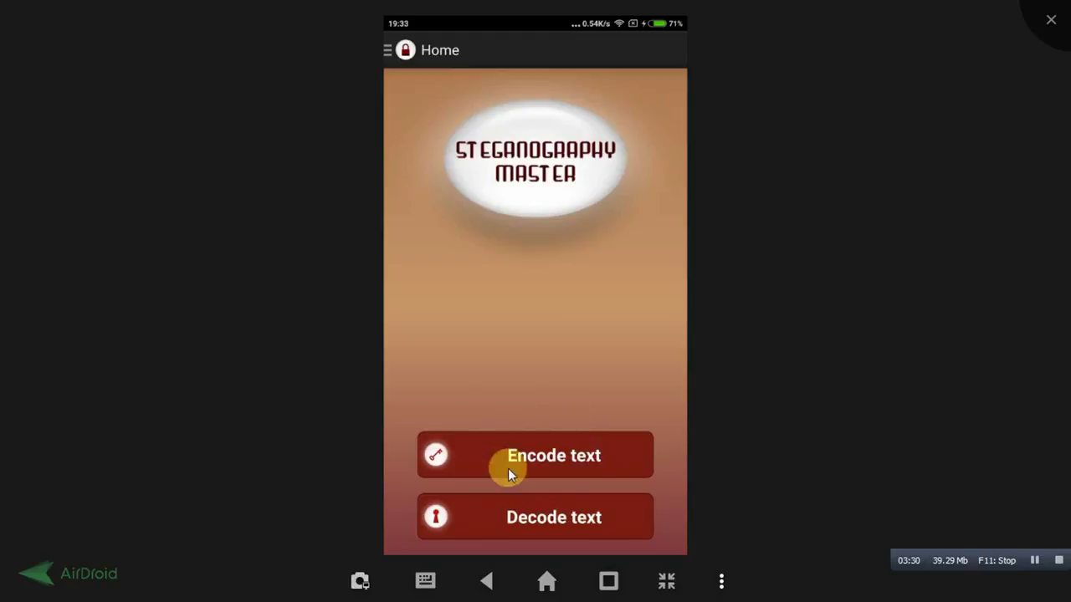
Step: Open Decode text and choose Gallery to browse for the encoded photo
click(527, 520)
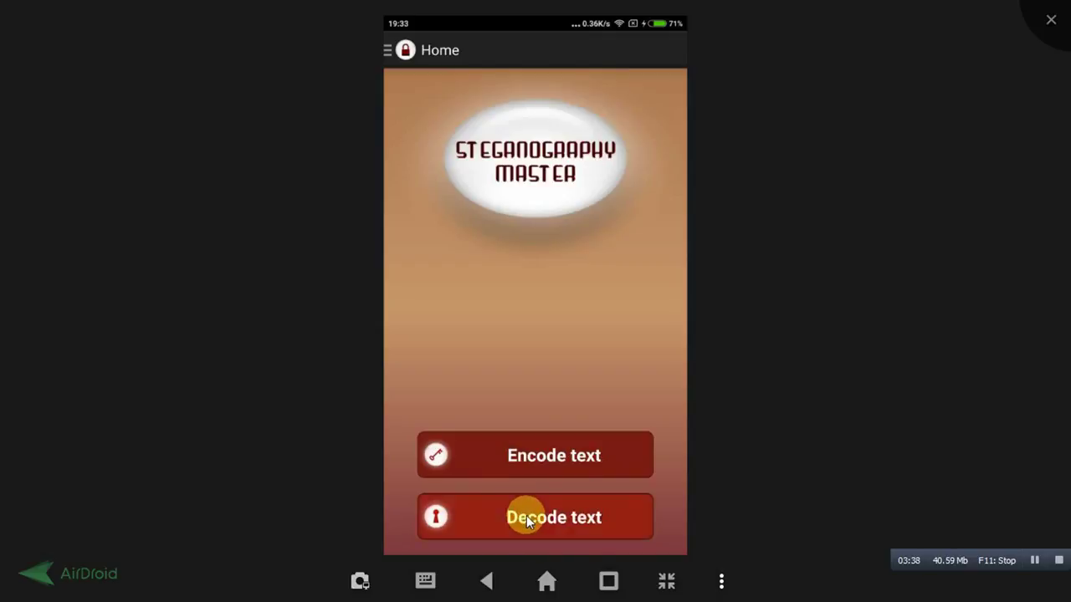
click(482, 527)
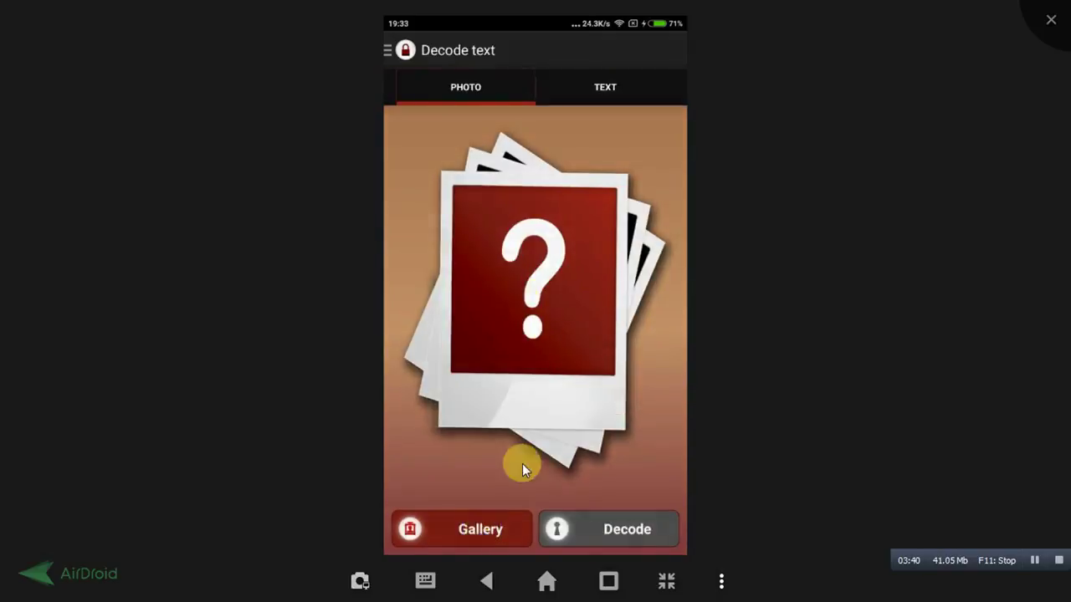
Step: Pick Explorer and scroll through the internal storage folders
click(436, 357)
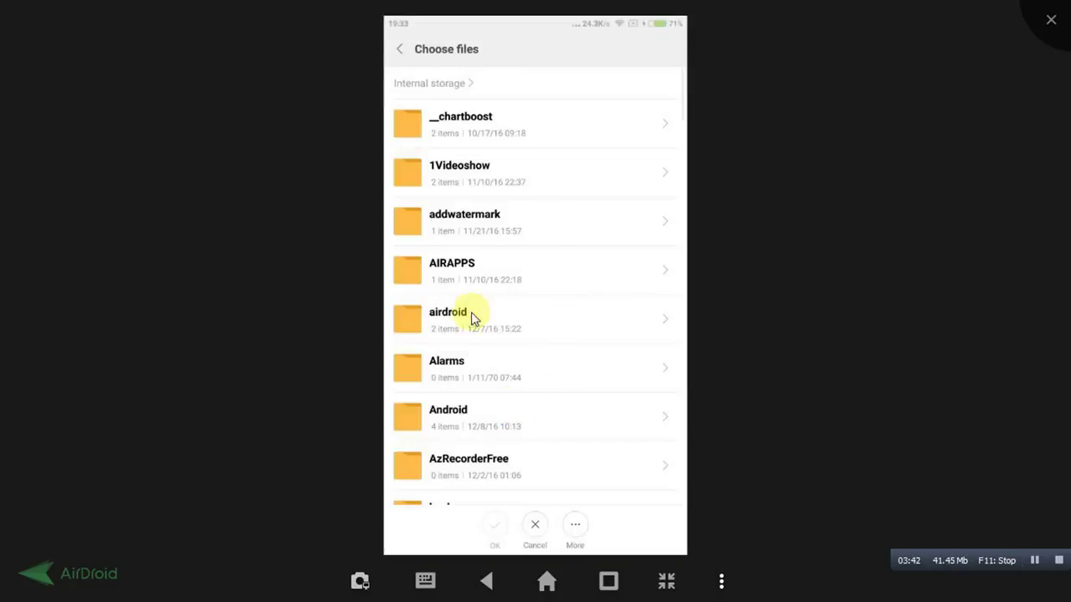
scroll(473, 322, down, 2)
scroll(473, 328, down, 4)
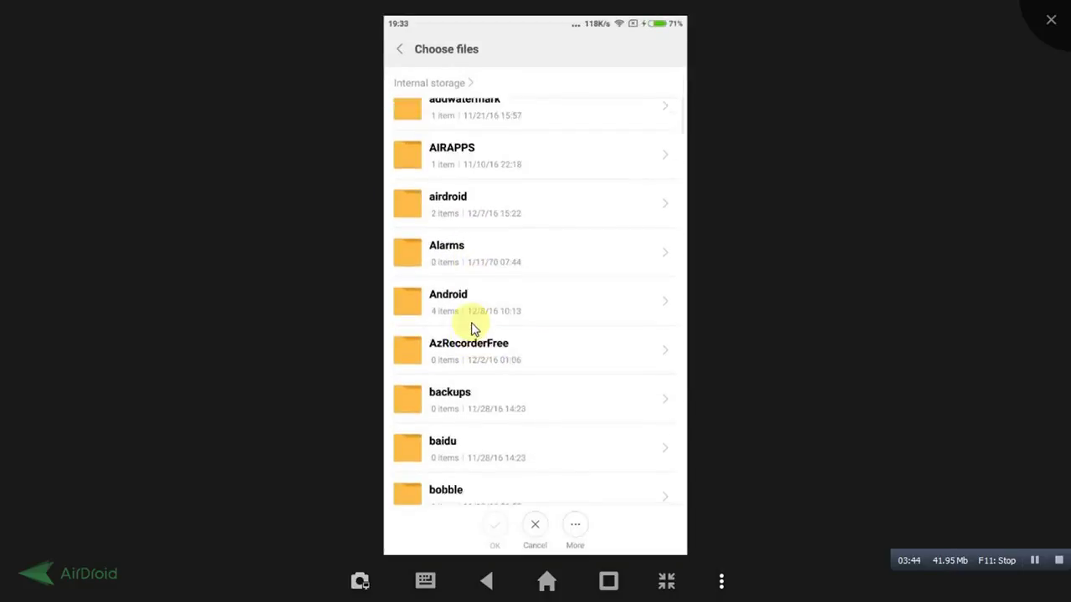
scroll(471, 328, down, 5)
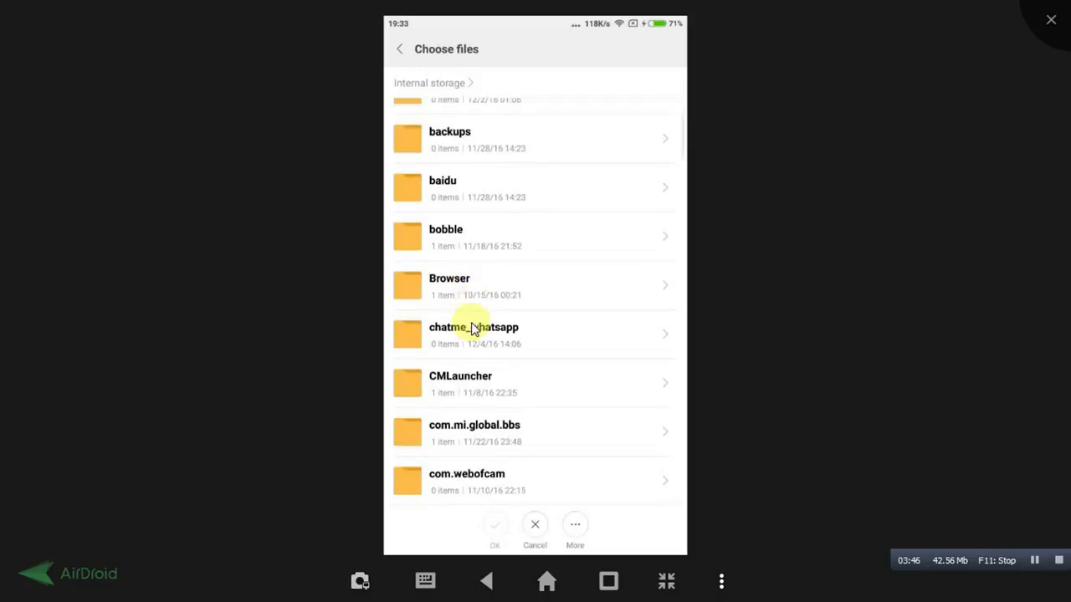
scroll(471, 328, down, 4)
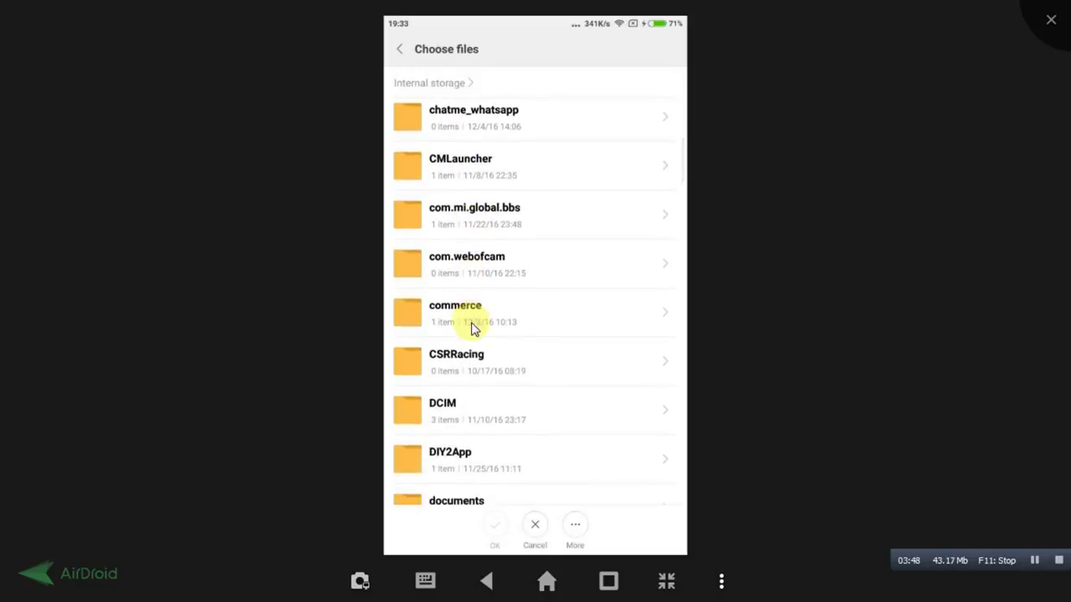
scroll(471, 328, down, 4)
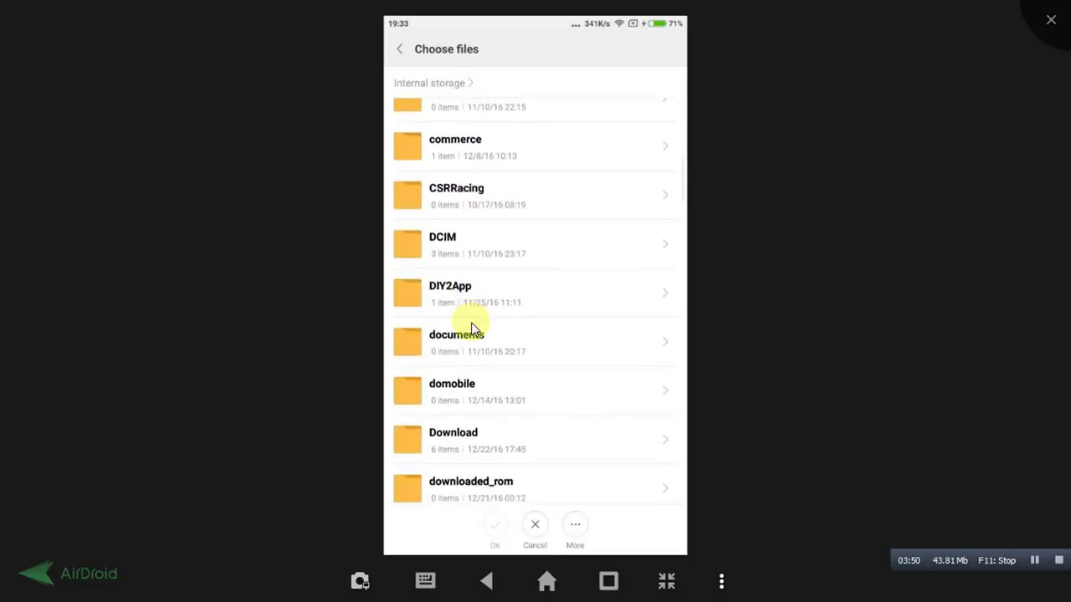
scroll(471, 328, down, 2)
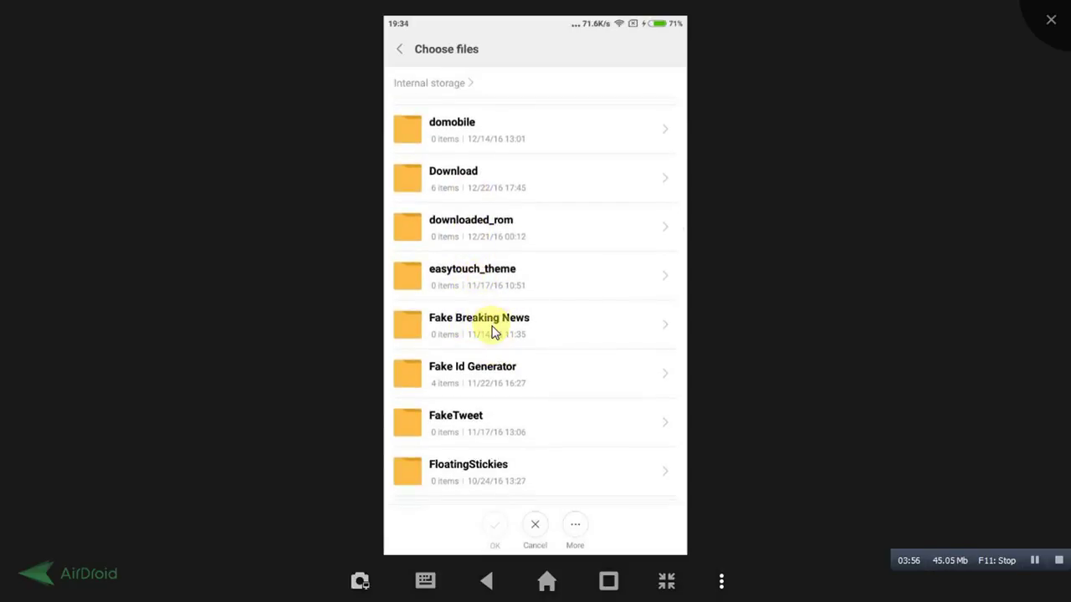
scroll(492, 328, down, 10)
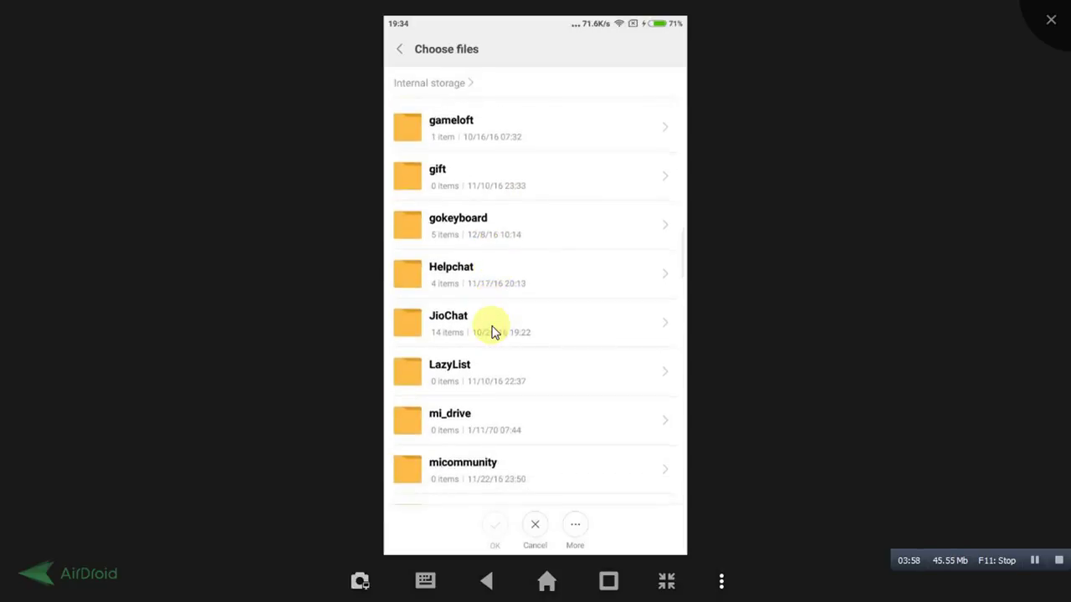
scroll(492, 327, down, 15)
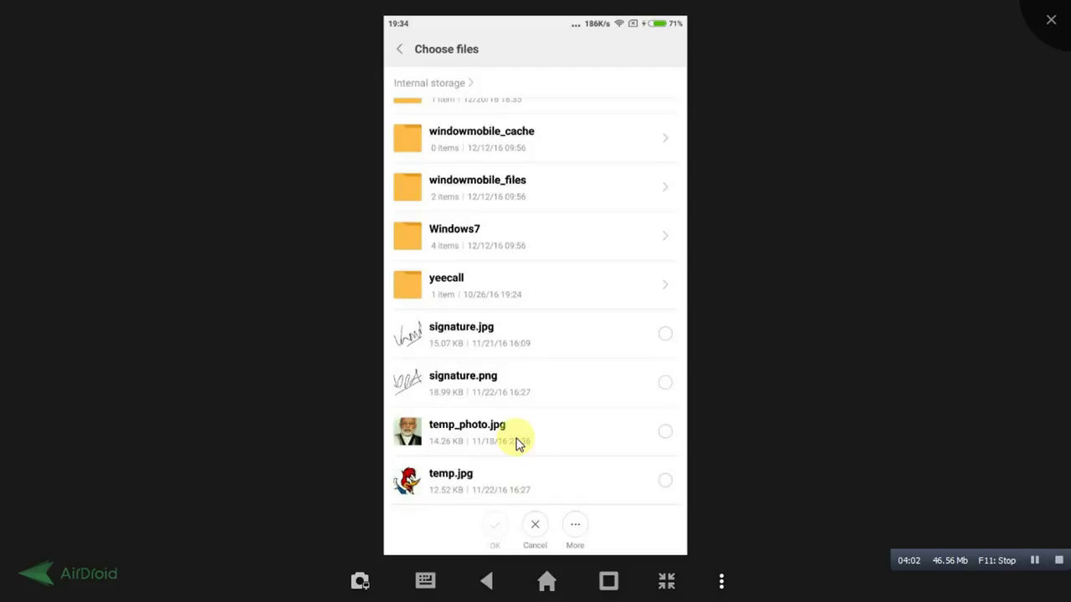
scroll(516, 443, up, 1)
scroll(514, 435, up, 5)
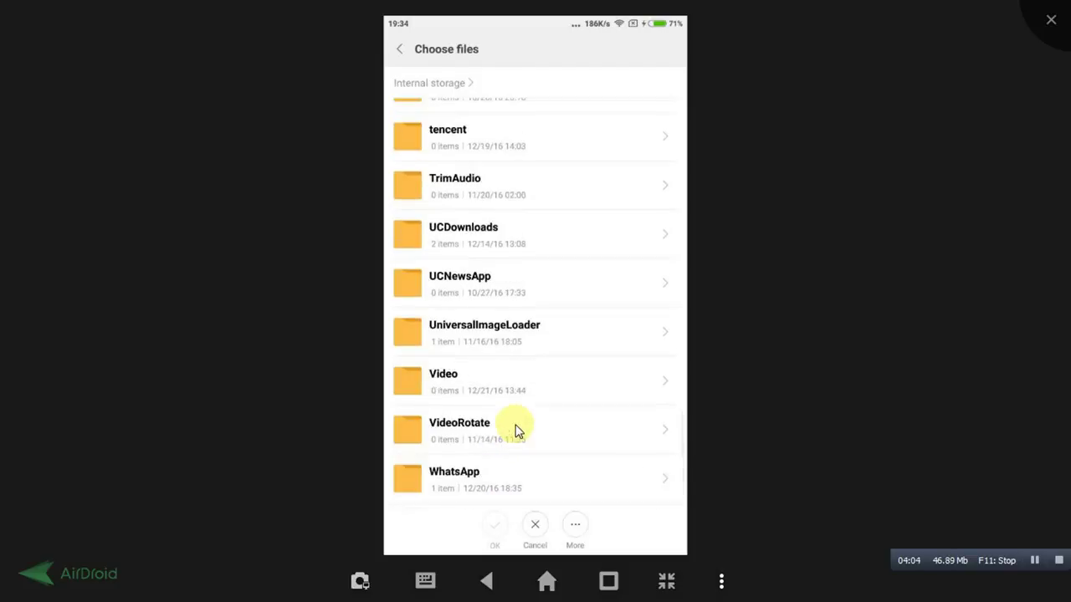
scroll(519, 228, up, 4)
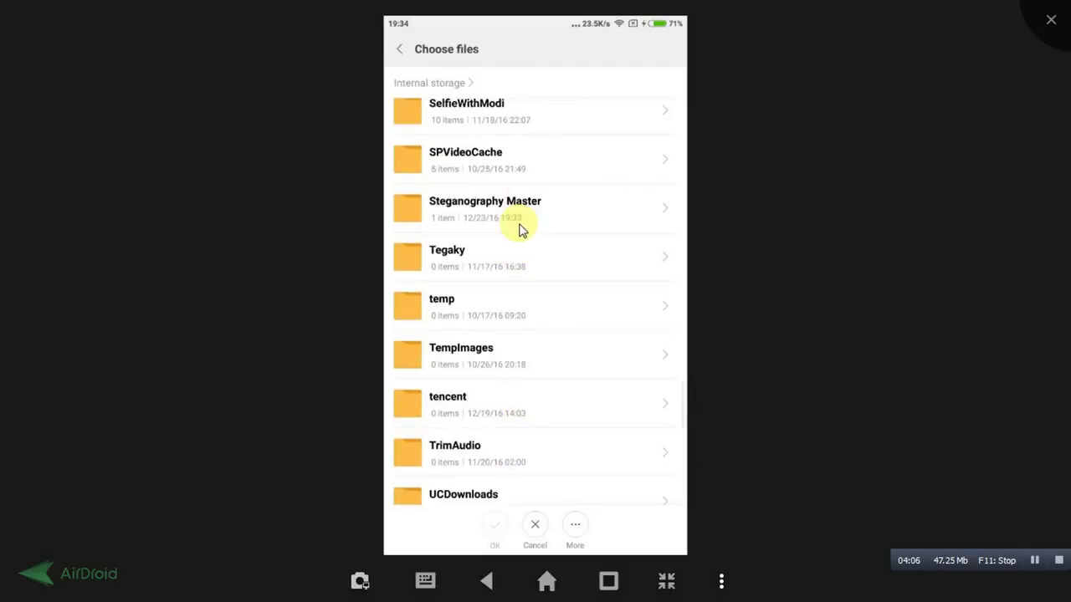
scroll(518, 231, up, 4)
scroll(518, 231, up, 7)
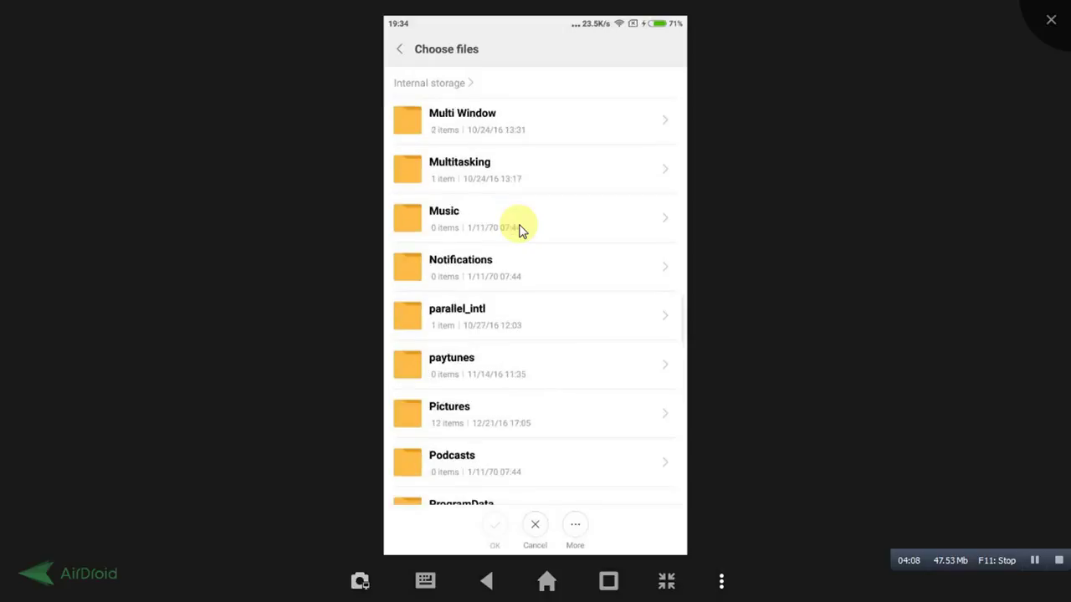
scroll(519, 230, up, 4)
scroll(518, 231, up, 6)
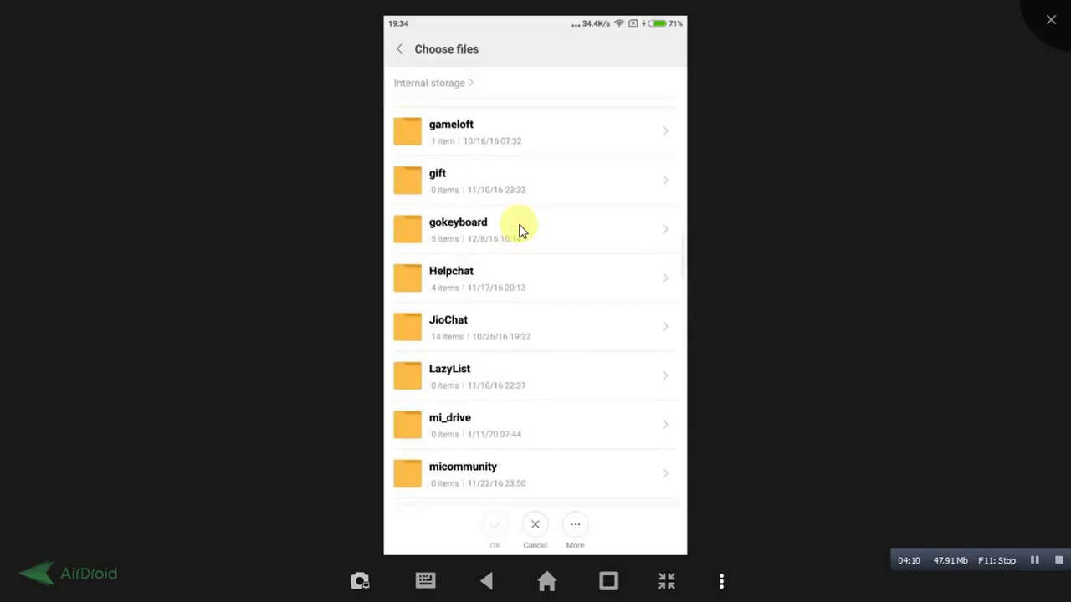
scroll(518, 231, up, 10)
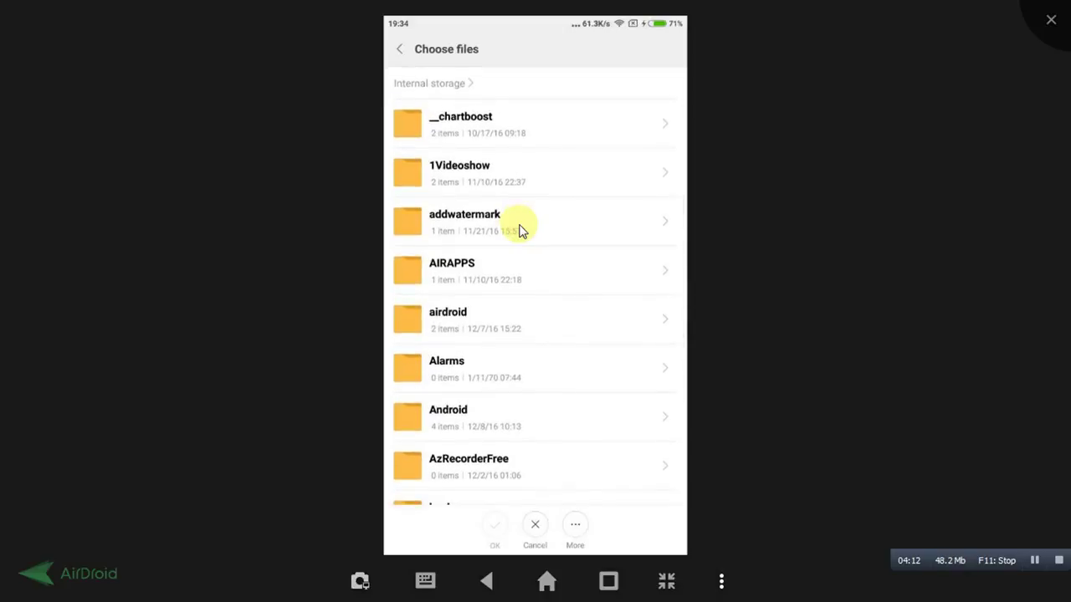
Step: Back out of the file list and scroll again until the Steganography Master folder appears
key(Escape)
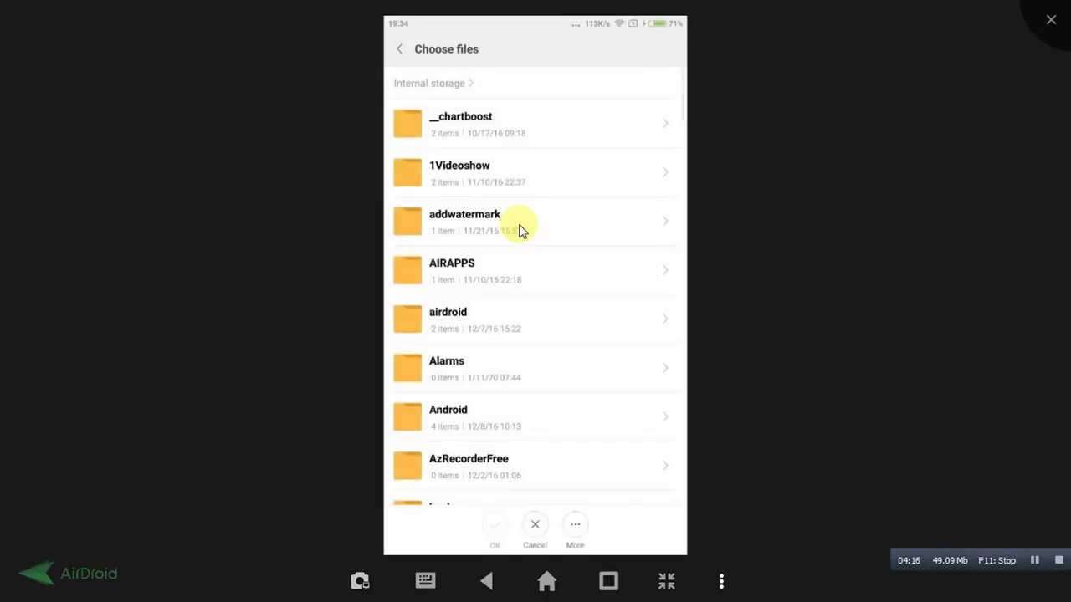
scroll(519, 230, down, 2)
scroll(518, 231, down, 10)
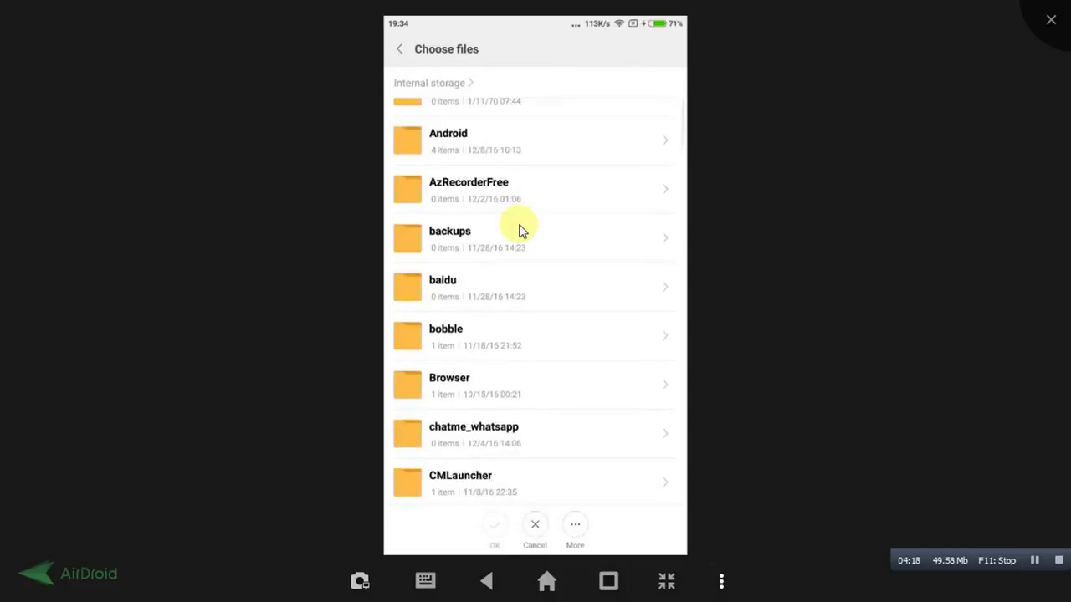
scroll(519, 231, down, 8)
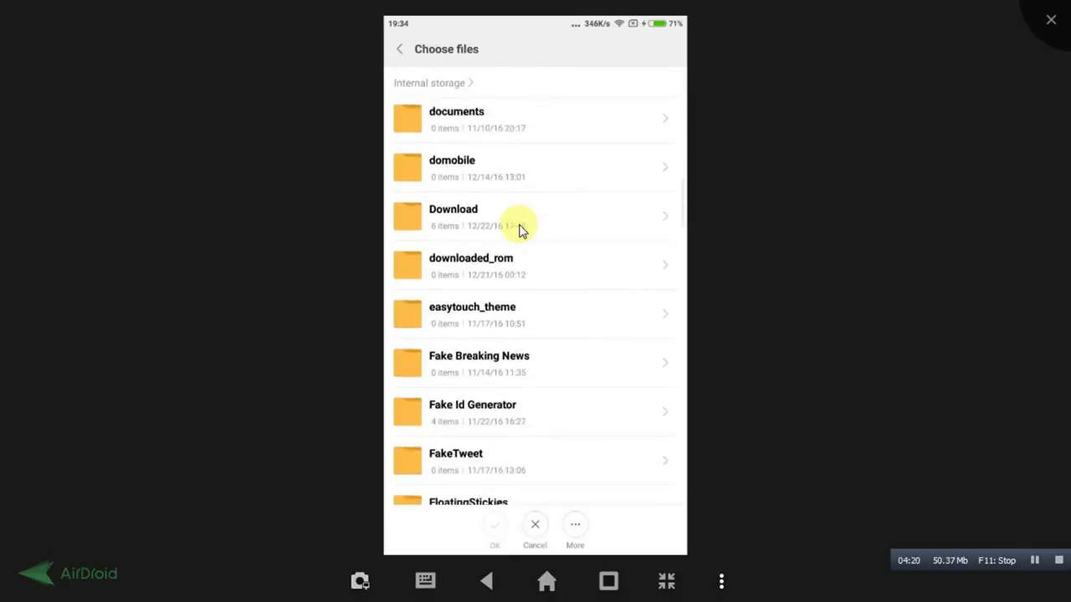
scroll(518, 230, down, 10)
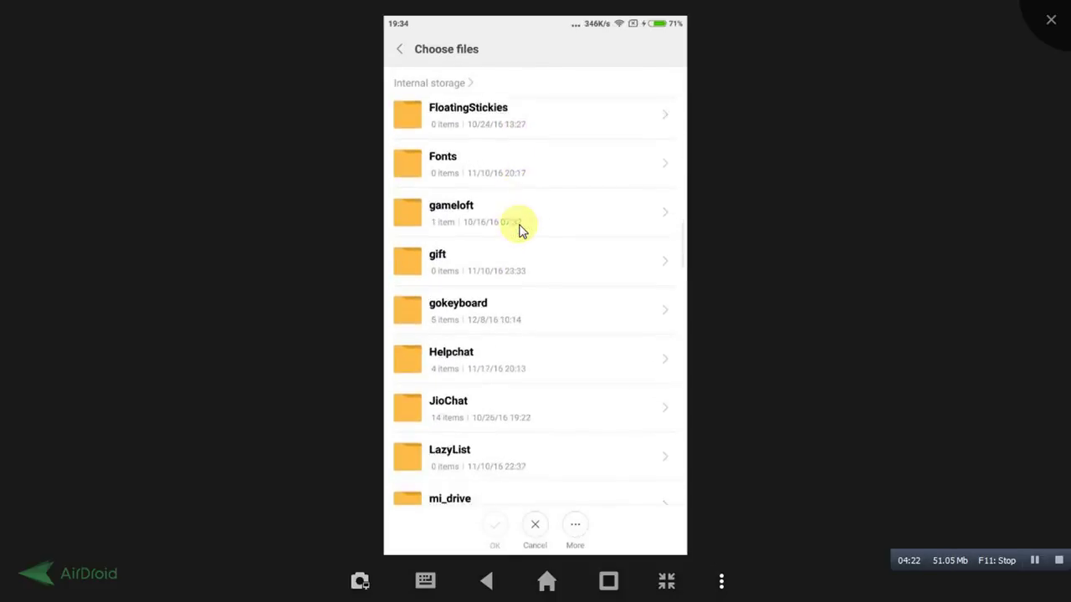
scroll(519, 231, down, 16)
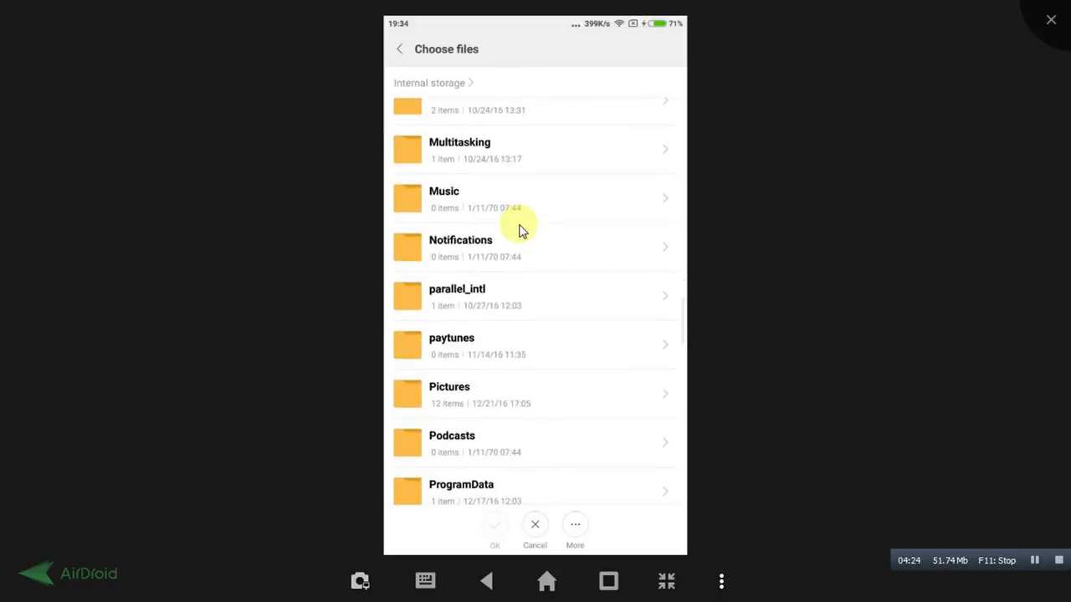
scroll(519, 231, down, 7)
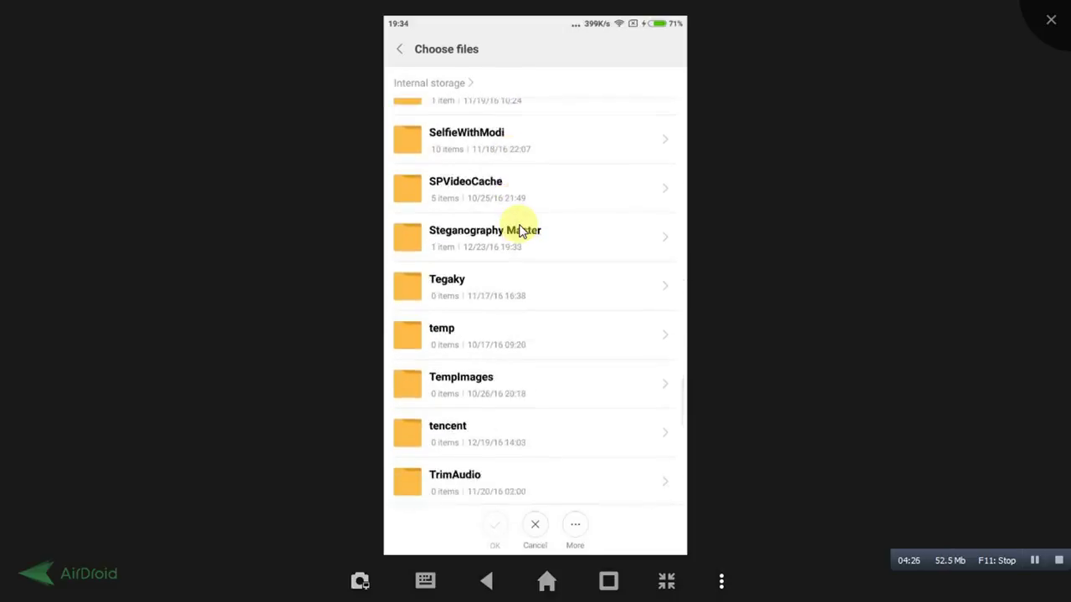
scroll(518, 230, down, 7)
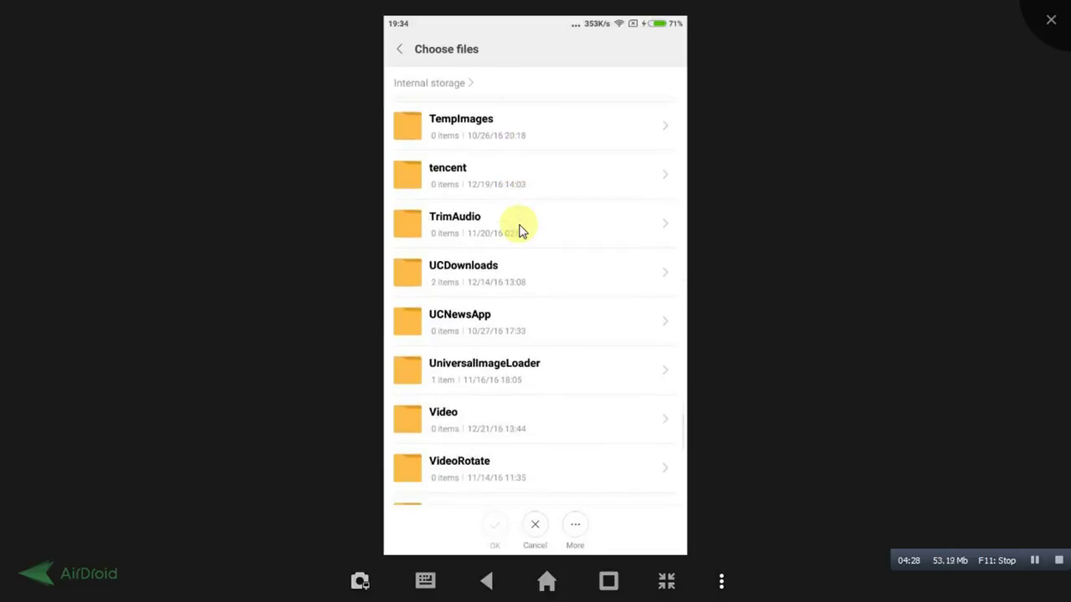
scroll(519, 231, down, 5)
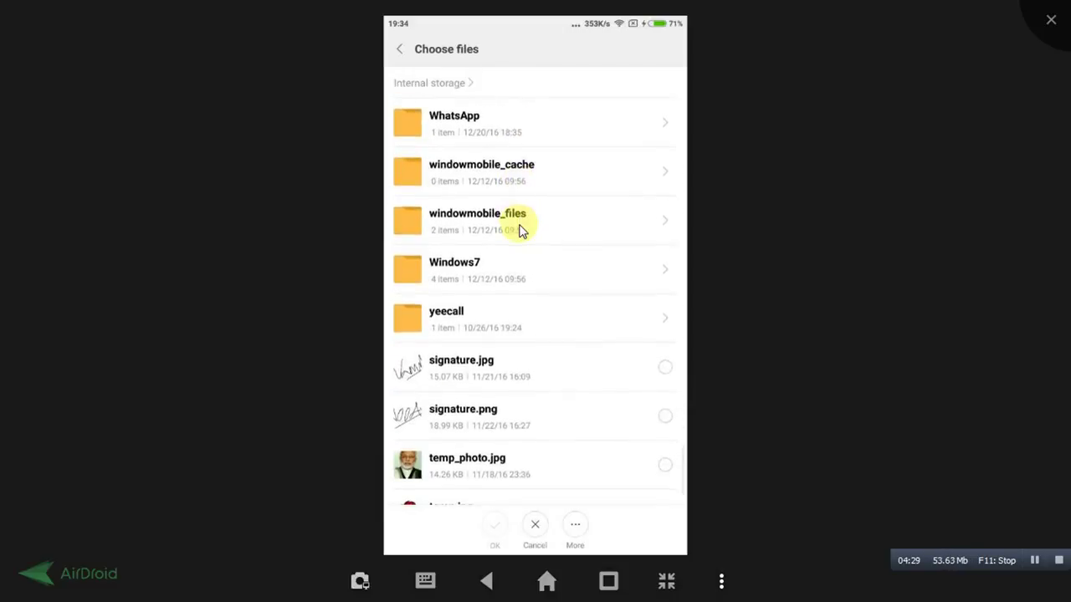
scroll(519, 231, down, 2)
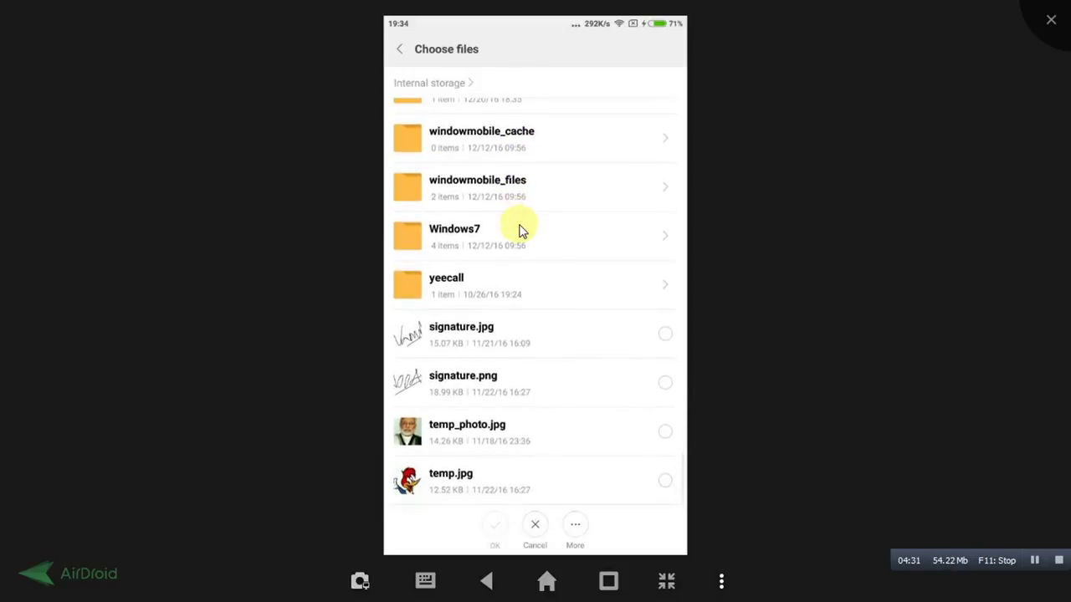
scroll(519, 231, up, 12)
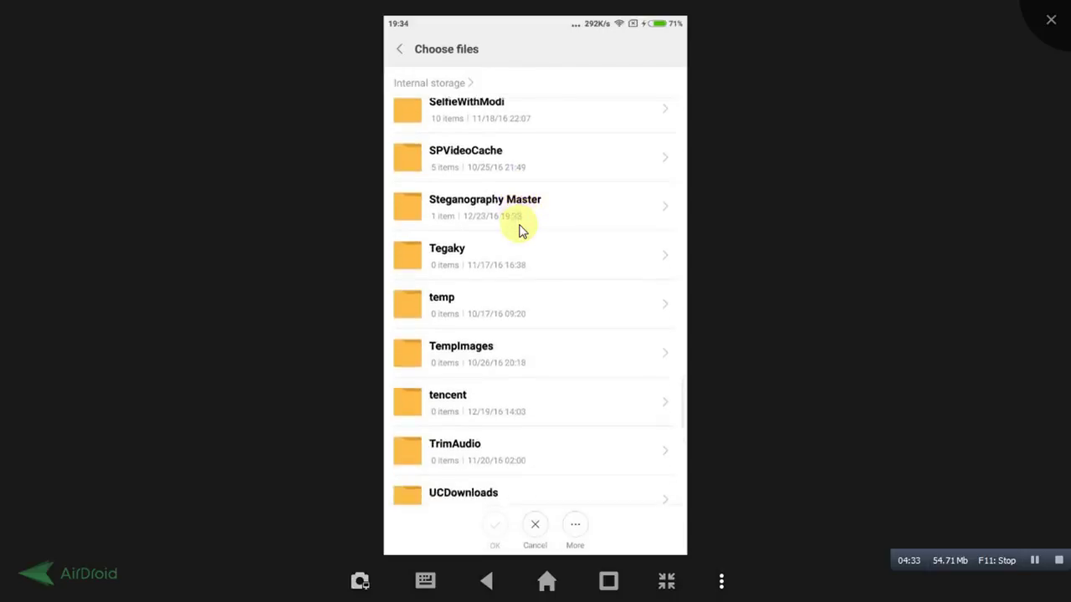
Step: Load photo1234.png from the Steganography Master folder and decode its 'technical toons' message
click(518, 231)
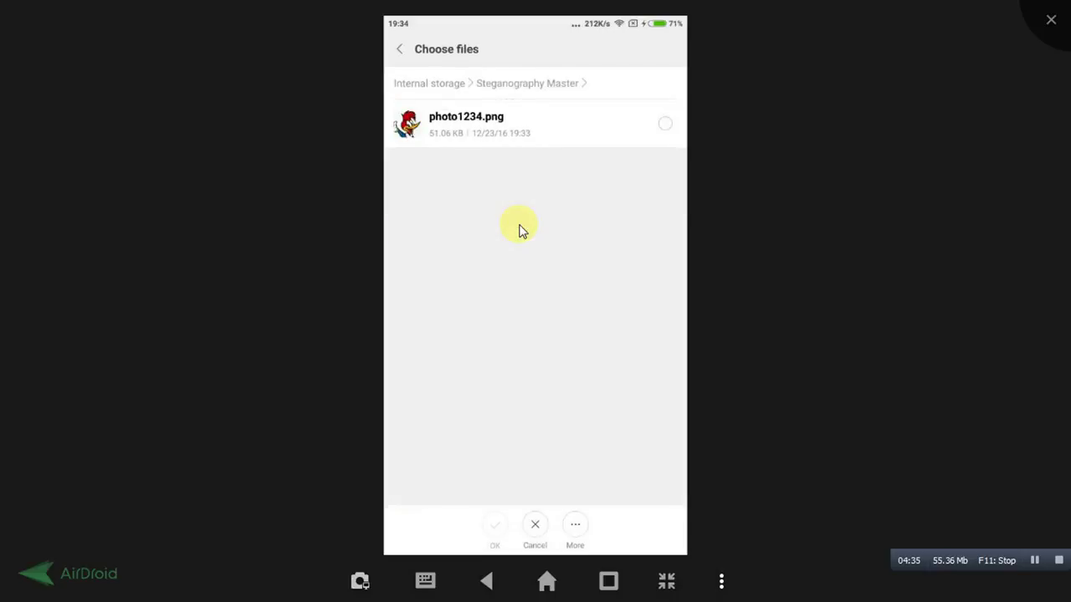
click(655, 144)
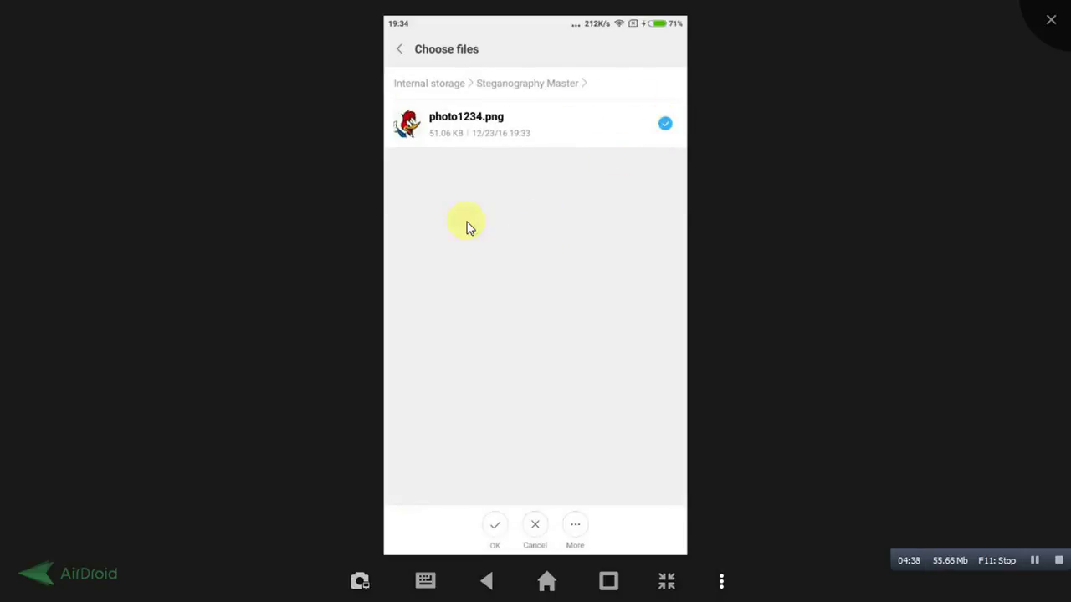
click(500, 516)
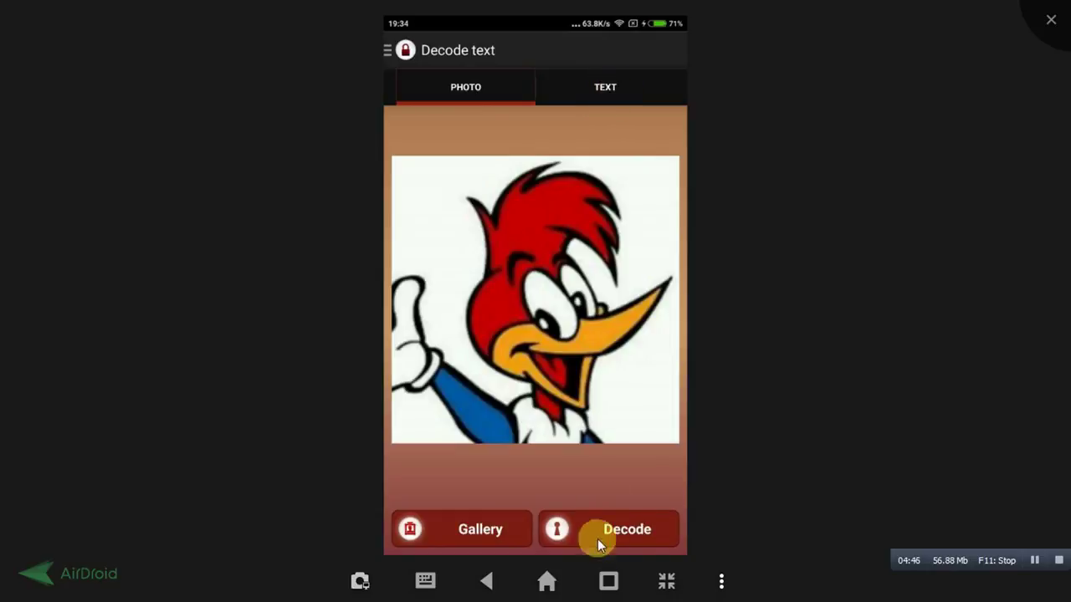
click(635, 531)
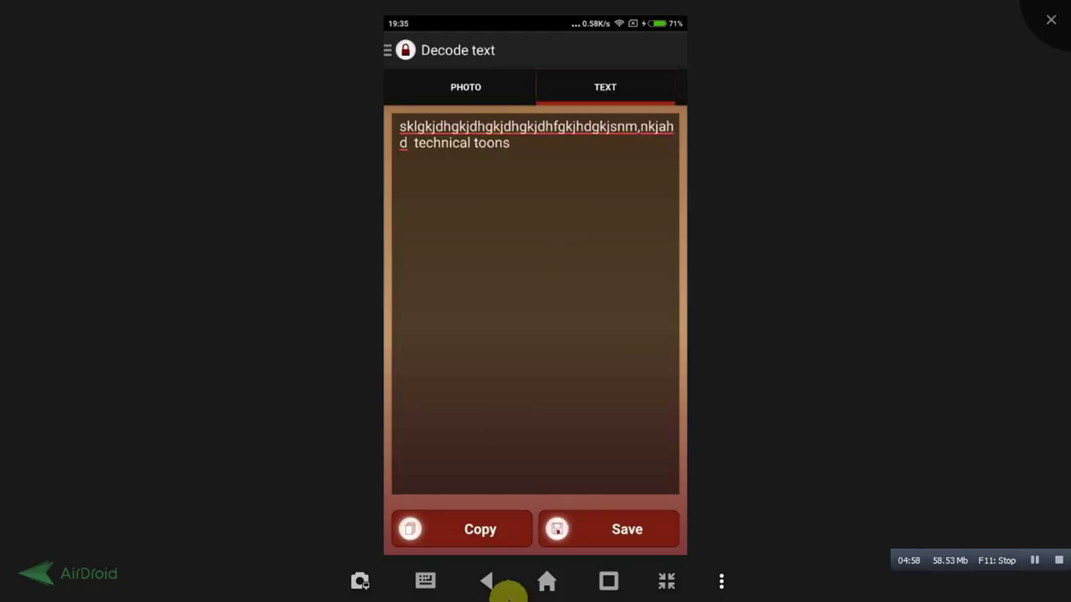
click(546, 583)
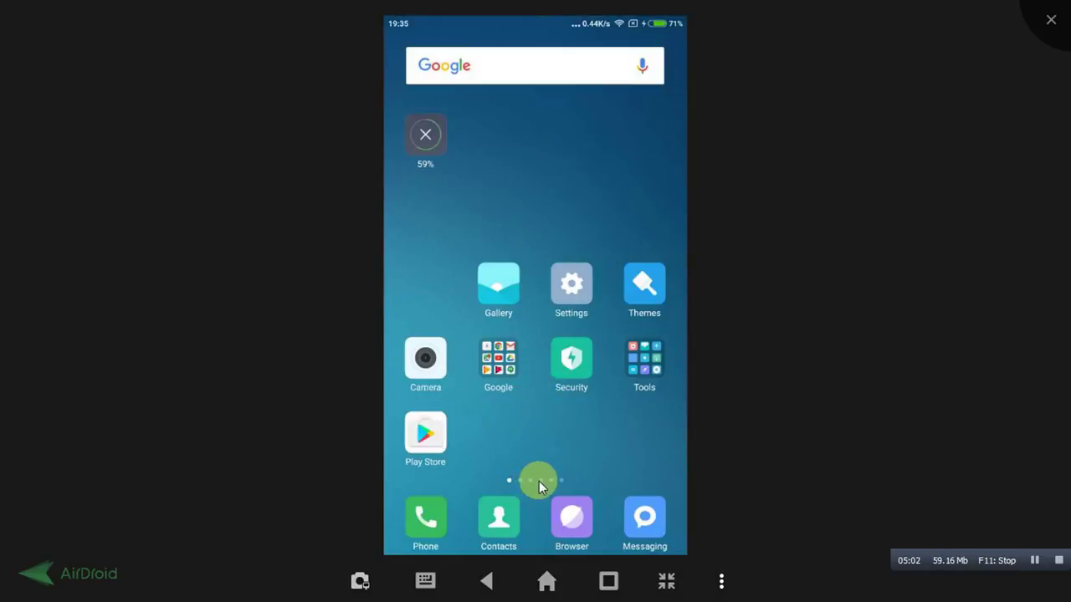
Step: Switch to the fourth home screen page, where the Steganography Master icon sits
click(539, 481)
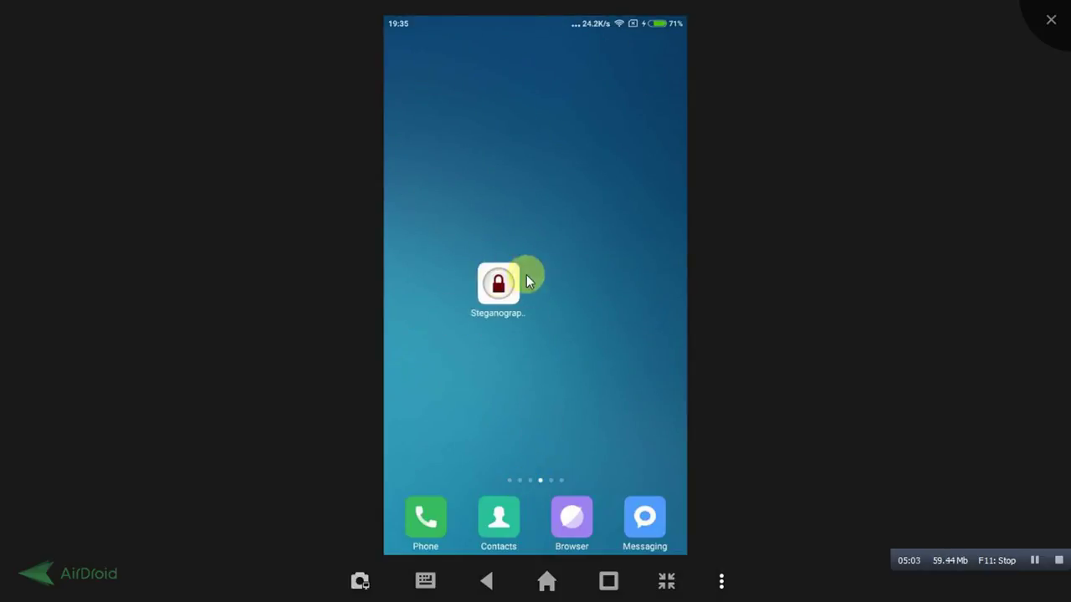